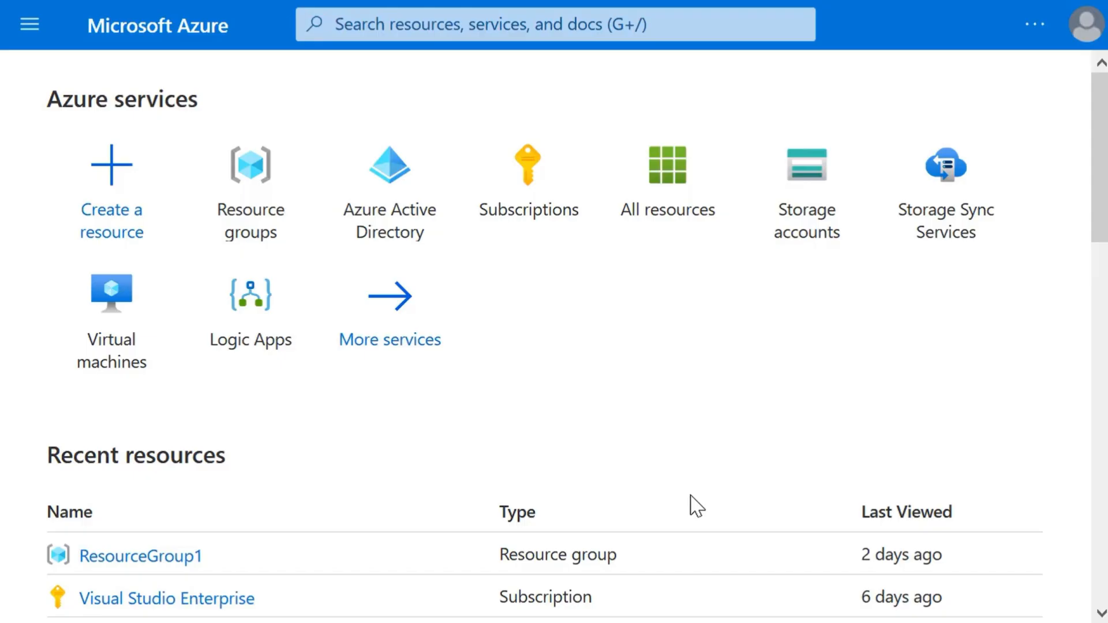
Step: Find Azure AD Domain Services in the Marketplace by searching for "domain" and start creating it
click(107, 173)
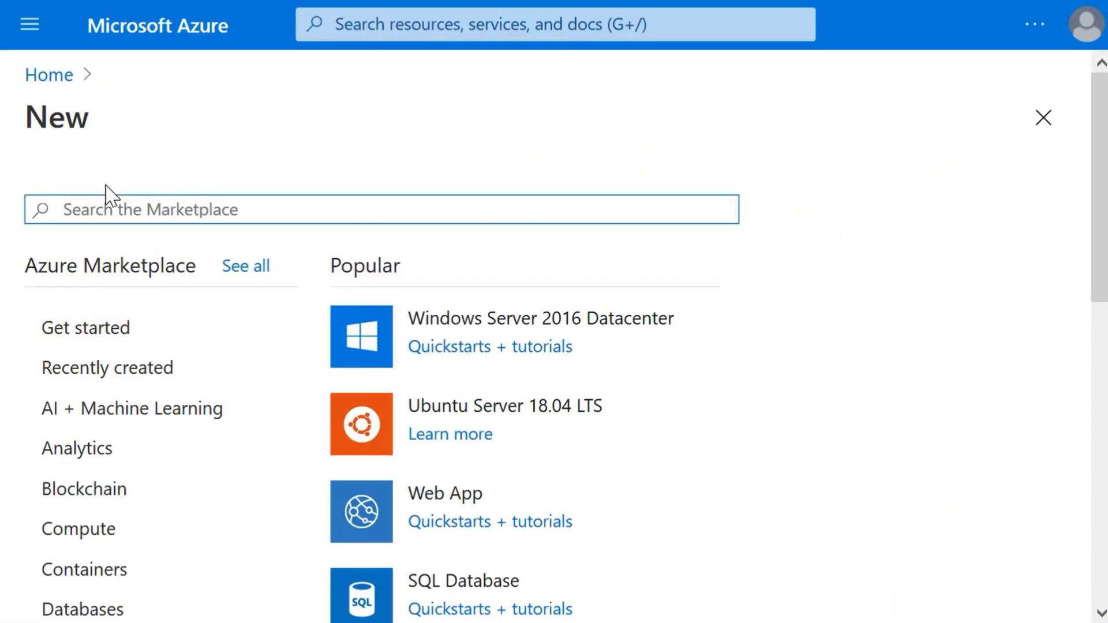
text(domain)
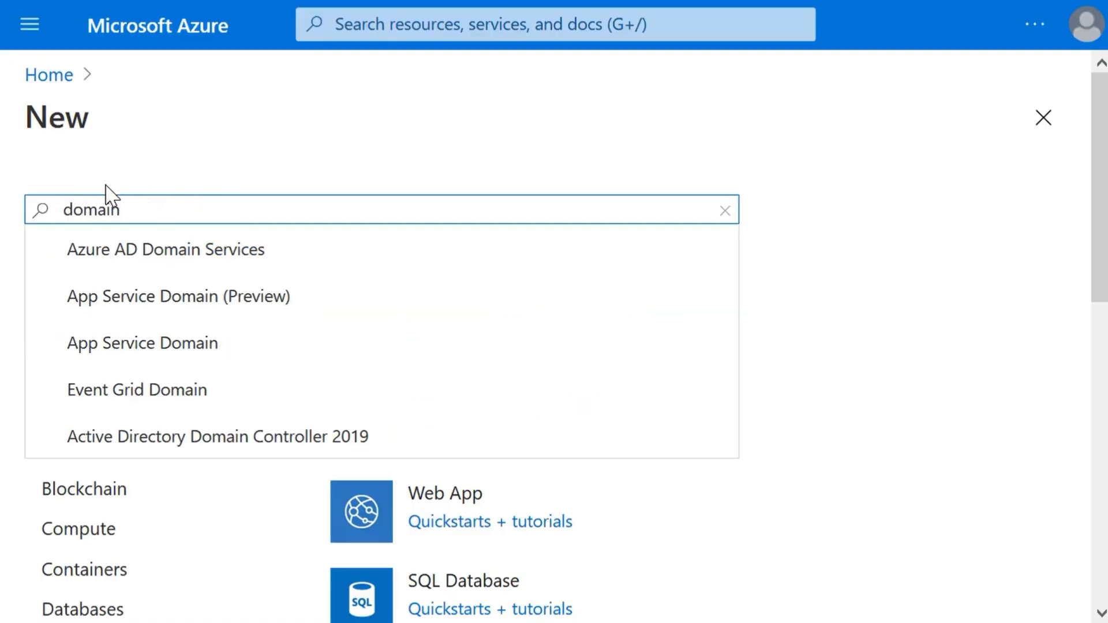
click(133, 269)
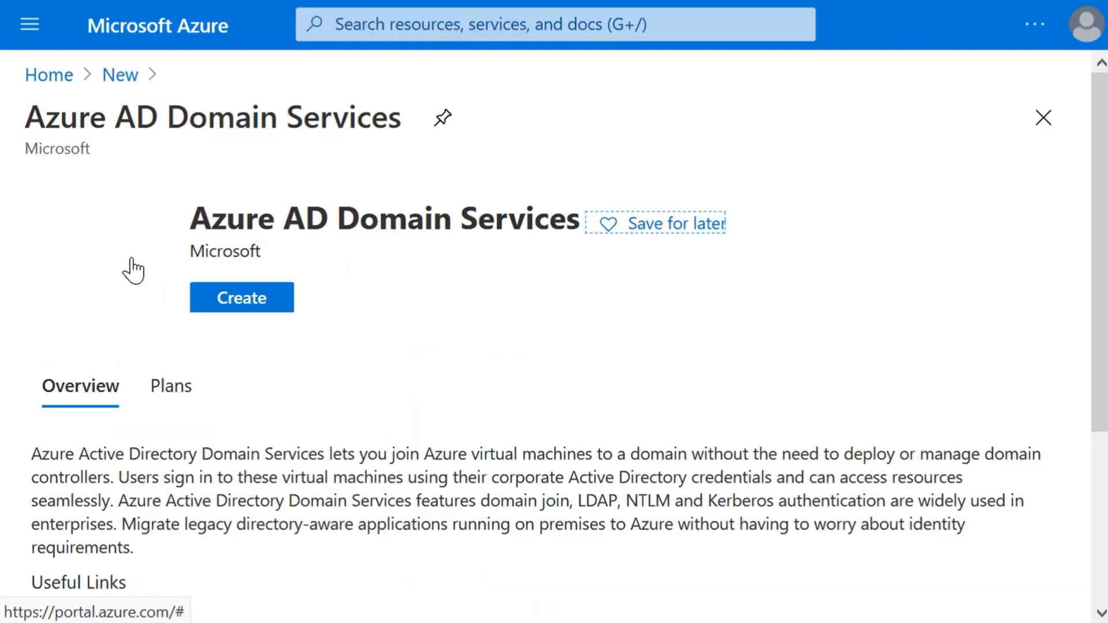
click(255, 302)
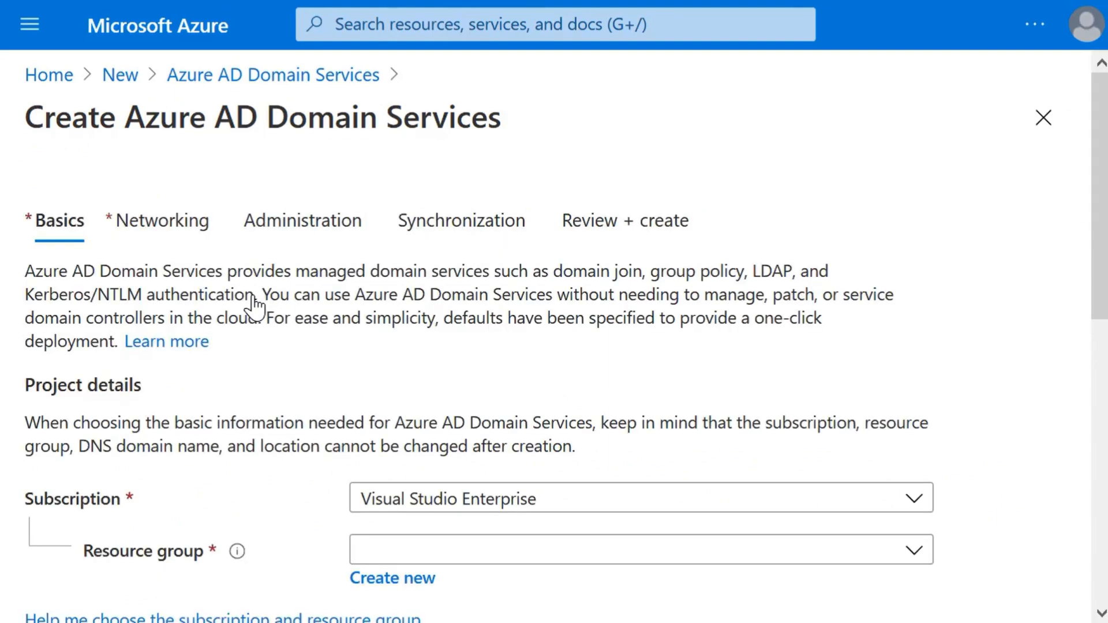
Step: Set the resource group to TailwindRG and the SKU to Standard, and continue to the networking settings
click(571, 554)
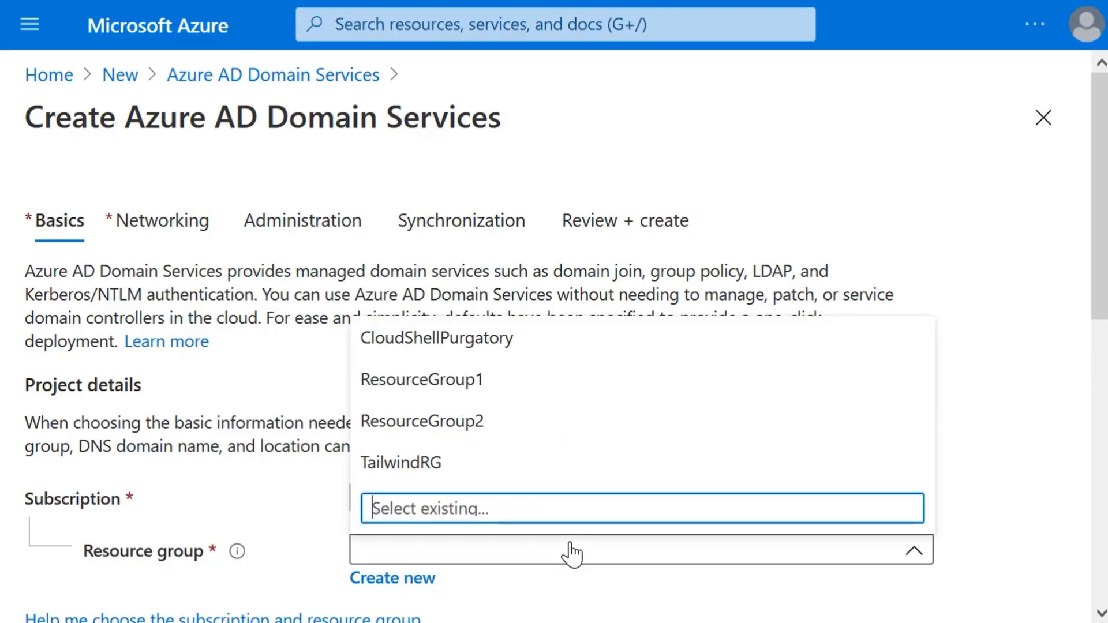
click(503, 467)
scroll(504, 470, down, 5)
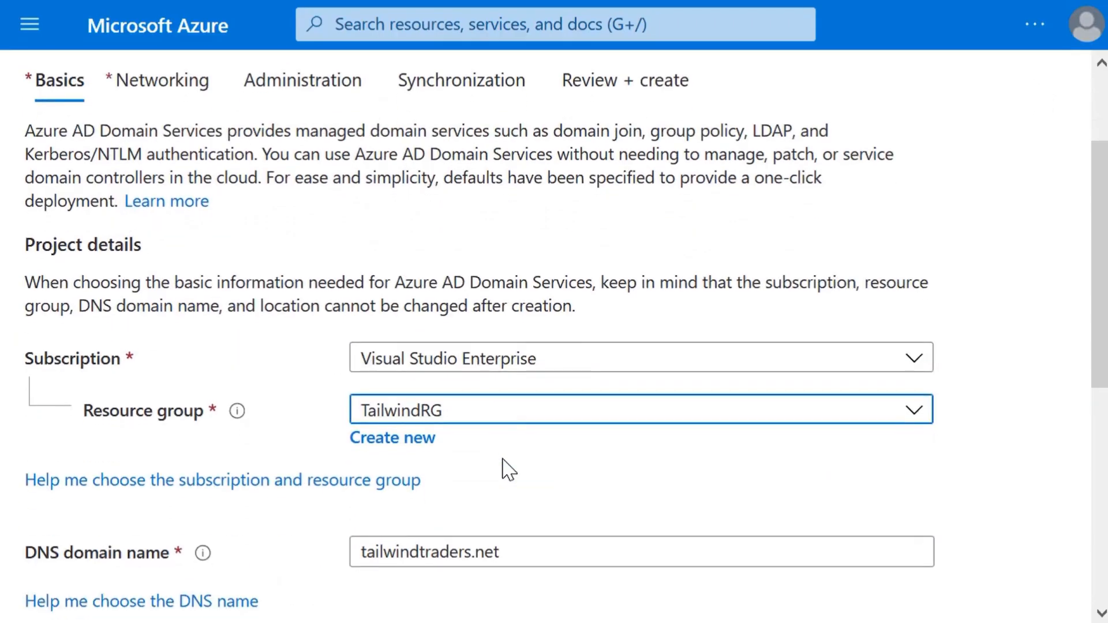
scroll(508, 469, down, 2)
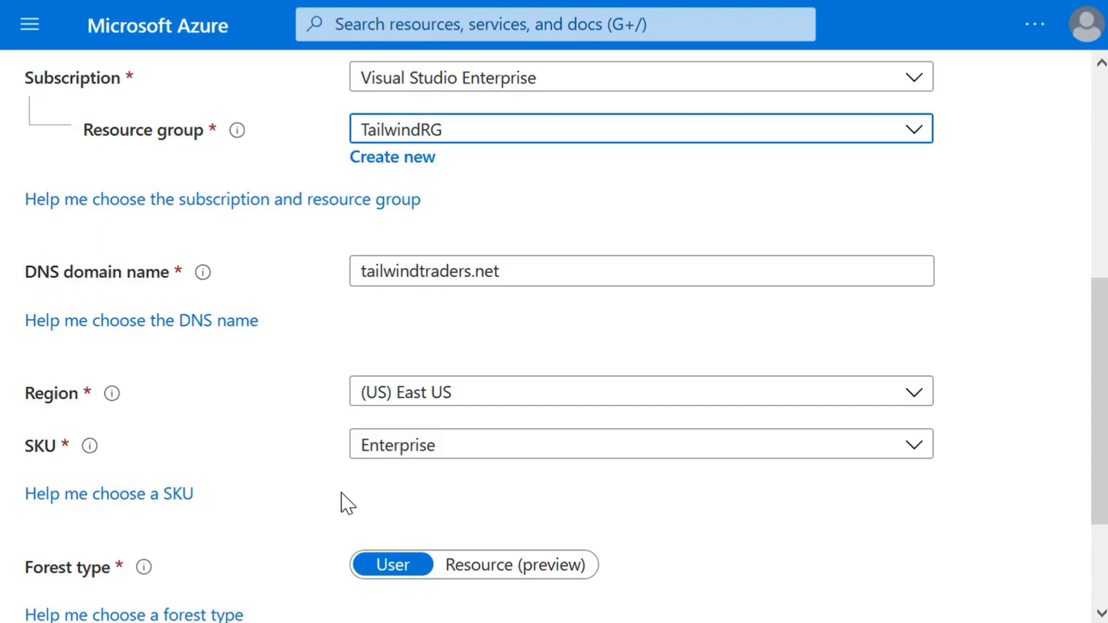
click(428, 448)
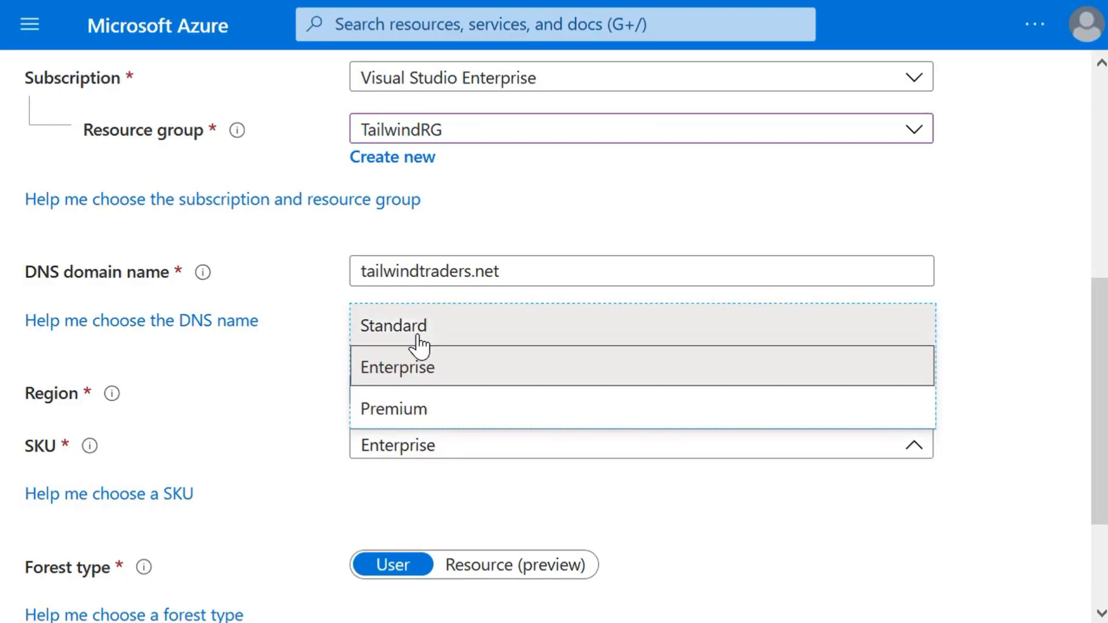
click(417, 337)
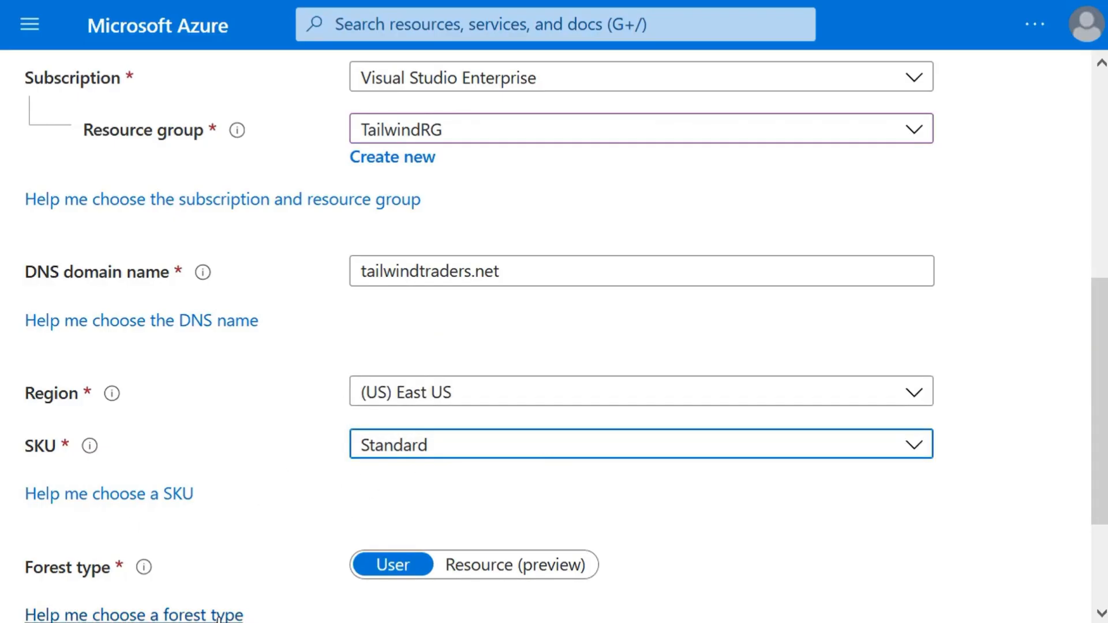
scroll(534, 457, down, 3)
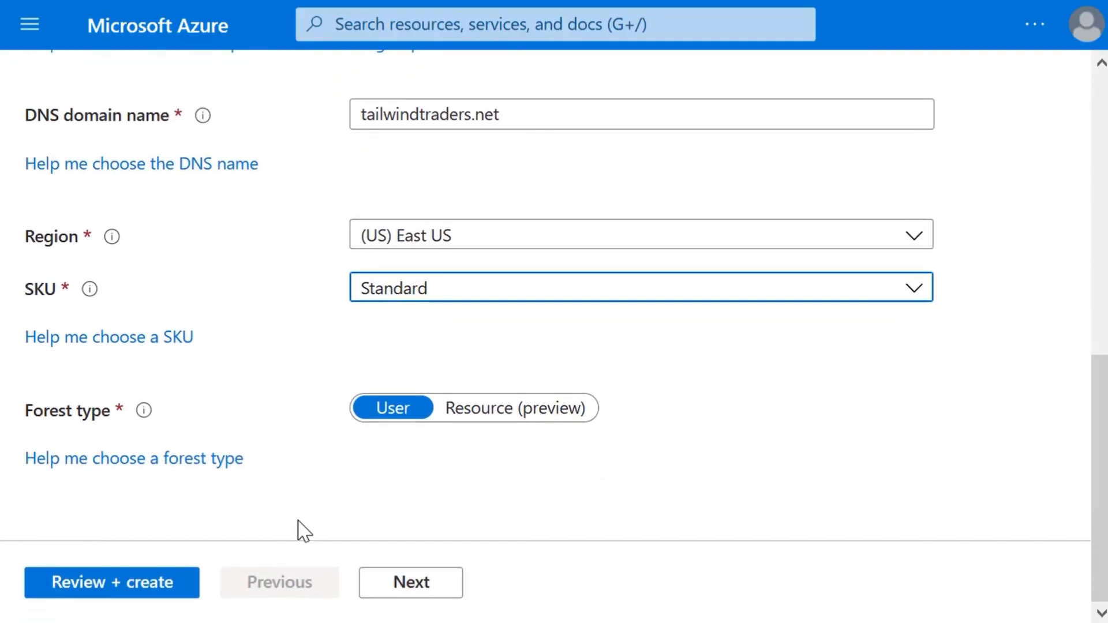
click(413, 583)
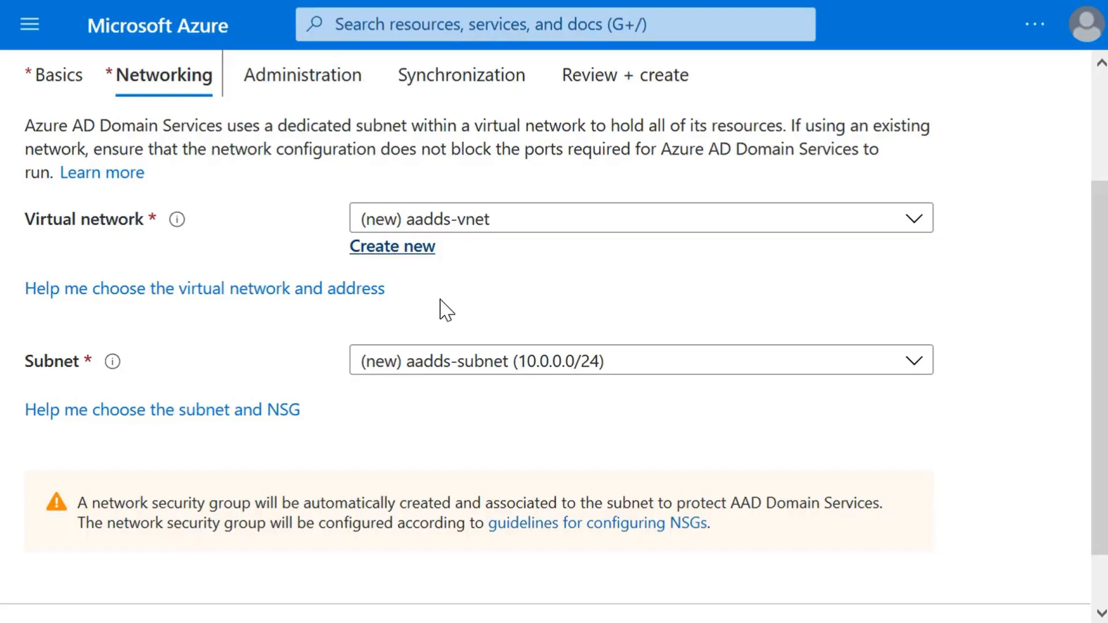
Step: Check the subnet choices, keep the new aadds-subnet (10.0.0.0/24) on aadds-vnet, and continue to the administration settings
click(465, 371)
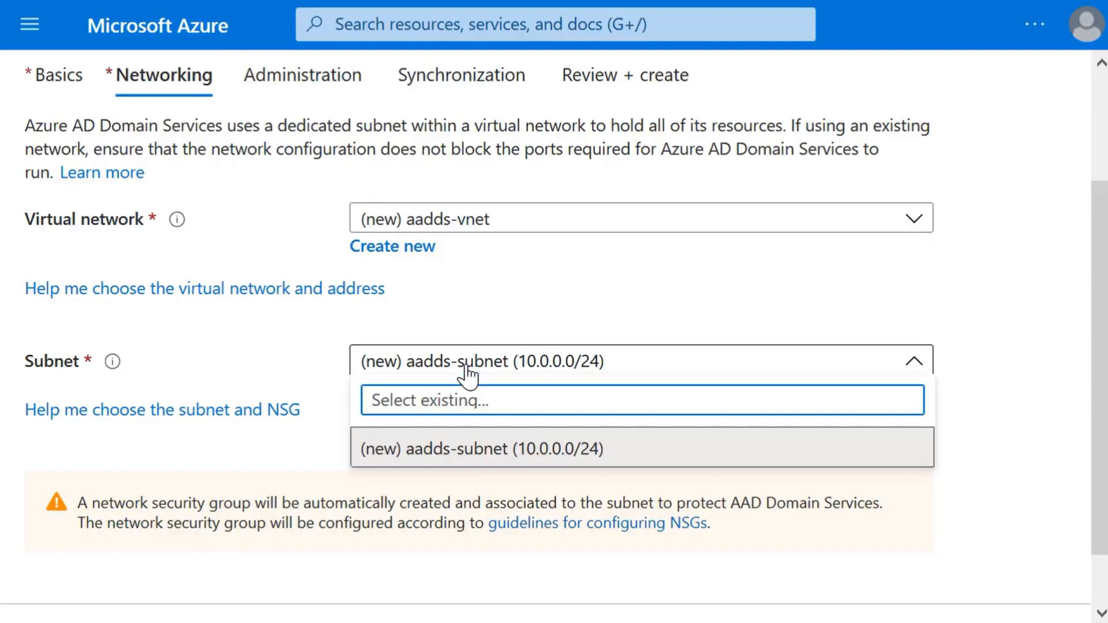
click(607, 296)
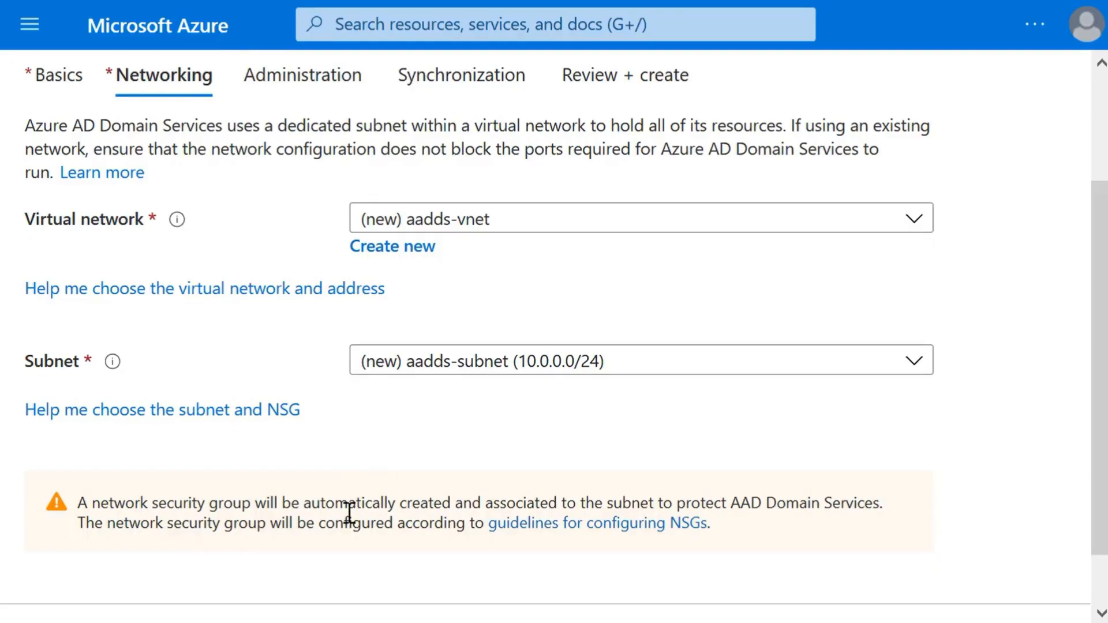
scroll(348, 511, down, 1)
click(413, 597)
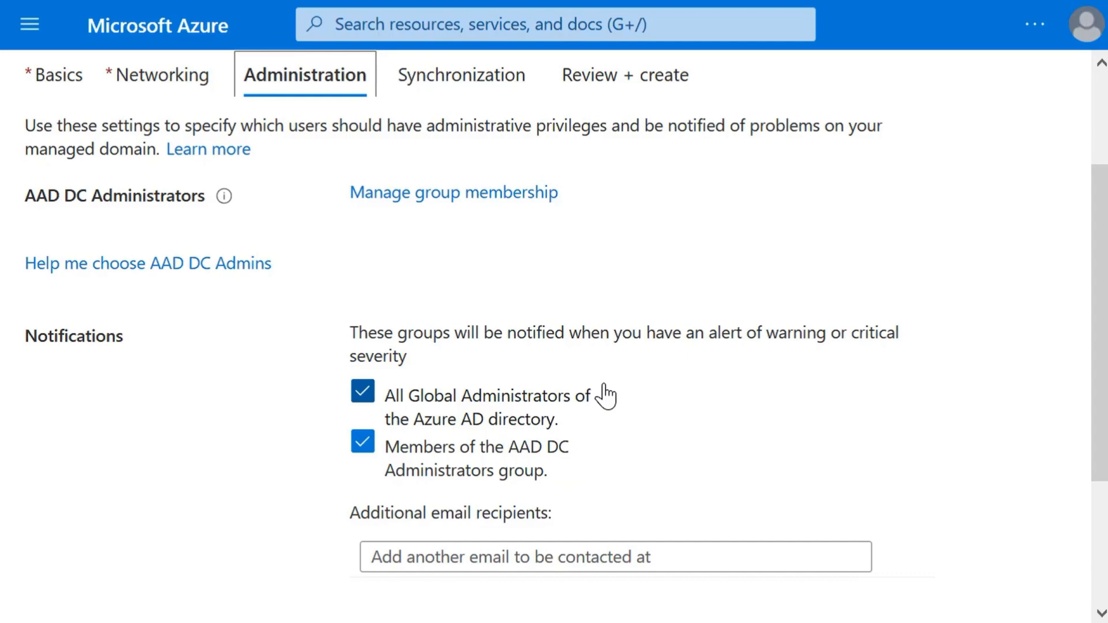
Step: Accept the default administrator notifications and the All synchronization type, and proceed to the final review
scroll(603, 394, down, 3)
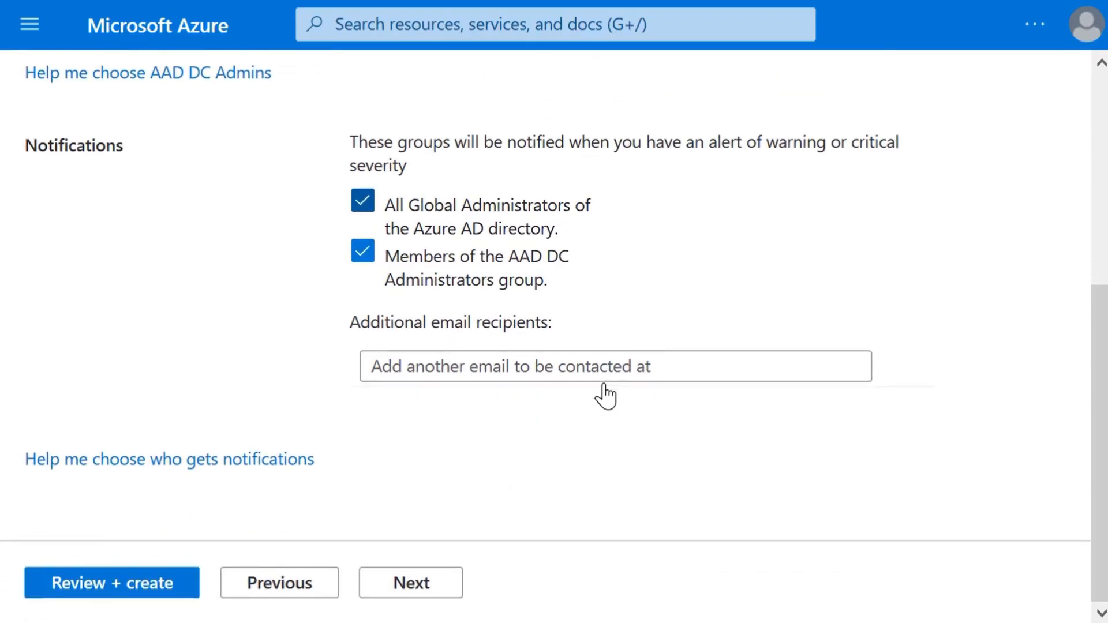
click(418, 584)
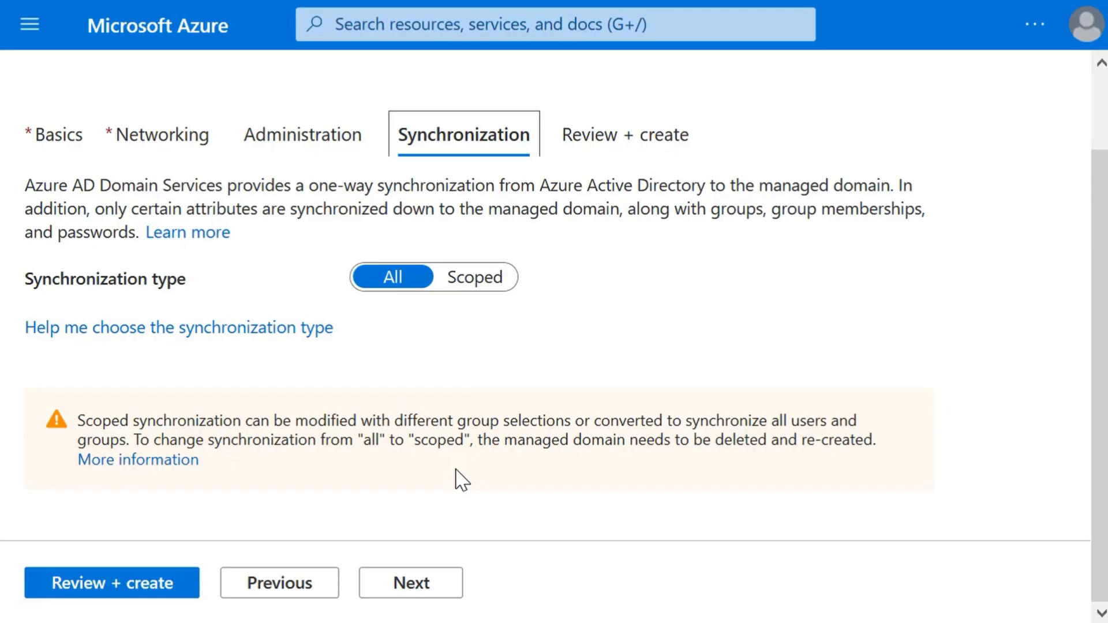
click(426, 594)
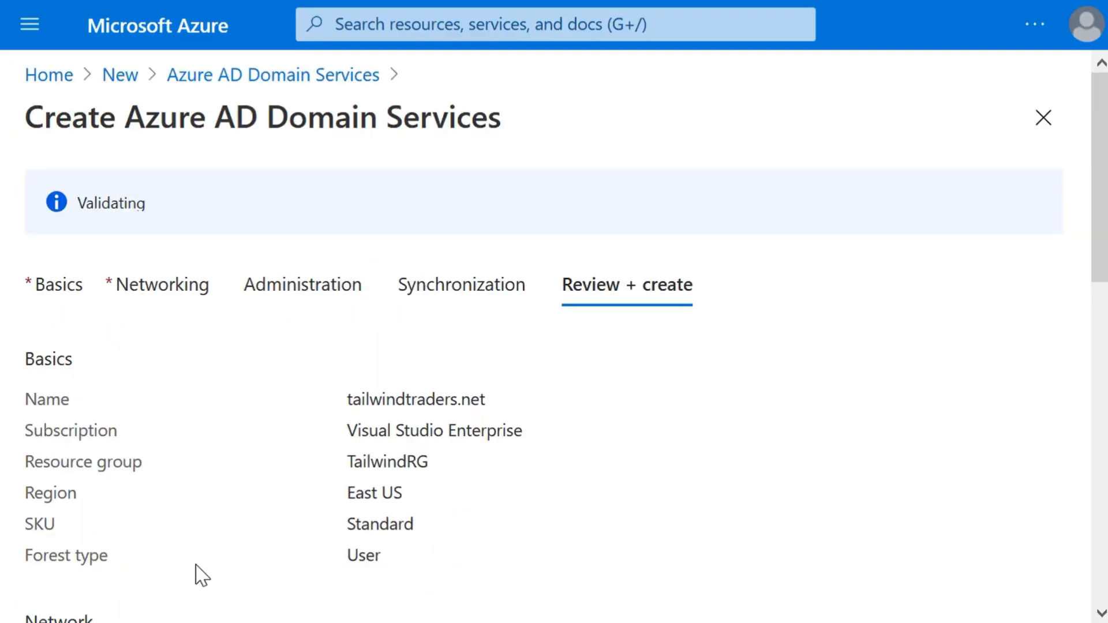
Step: Review the managed domain's configuration summary, create the domain and confirm its creation
scroll(344, 556, down, 10)
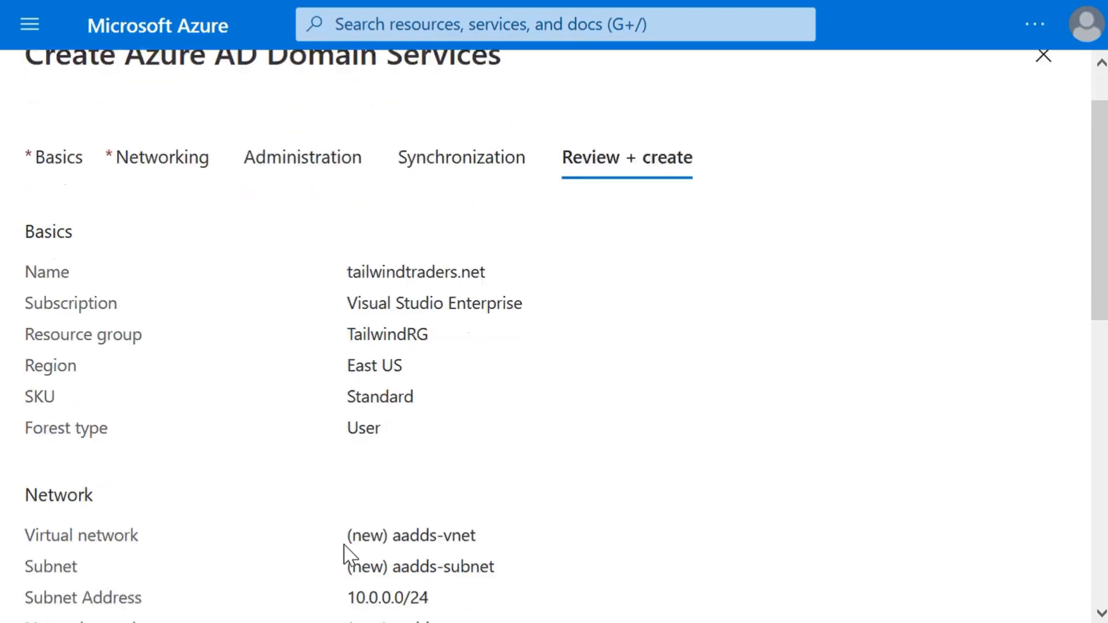
scroll(344, 557, down, 2)
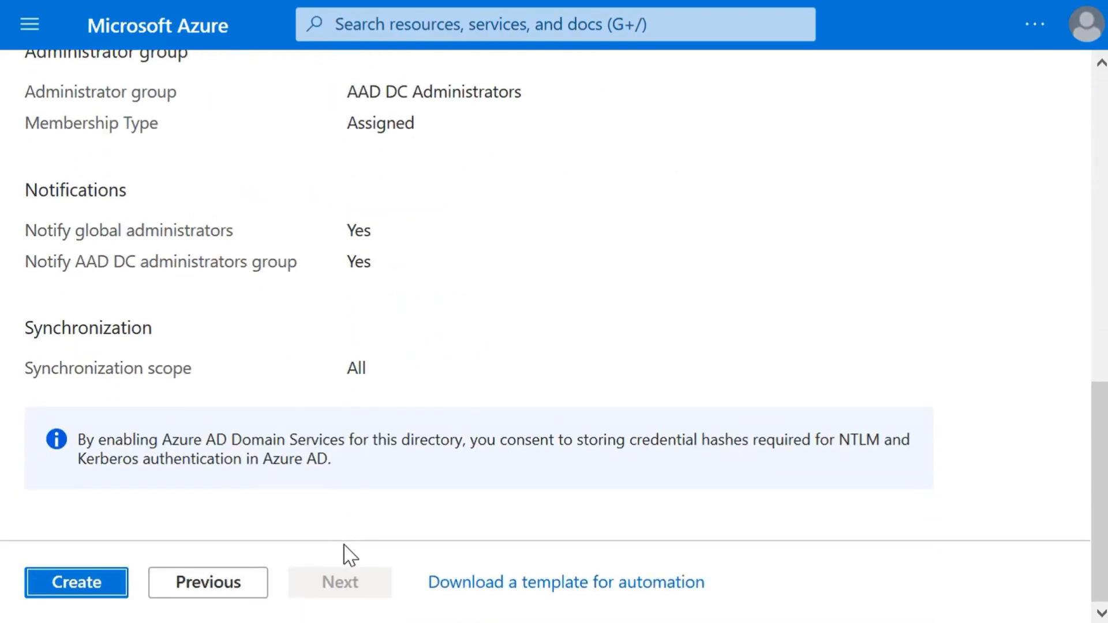
click(97, 584)
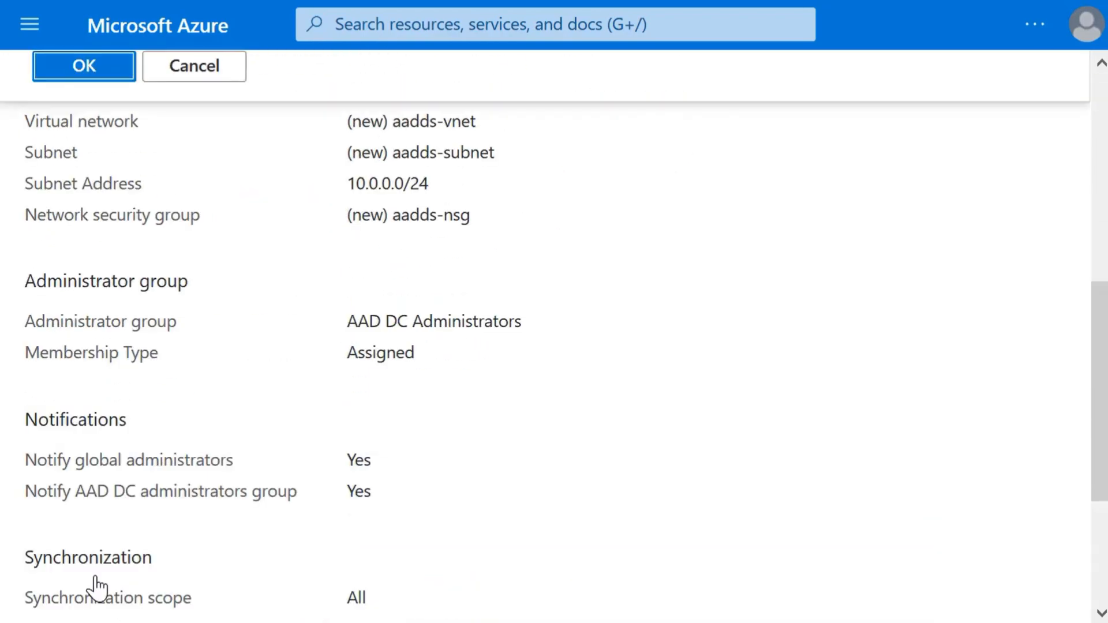
click(111, 78)
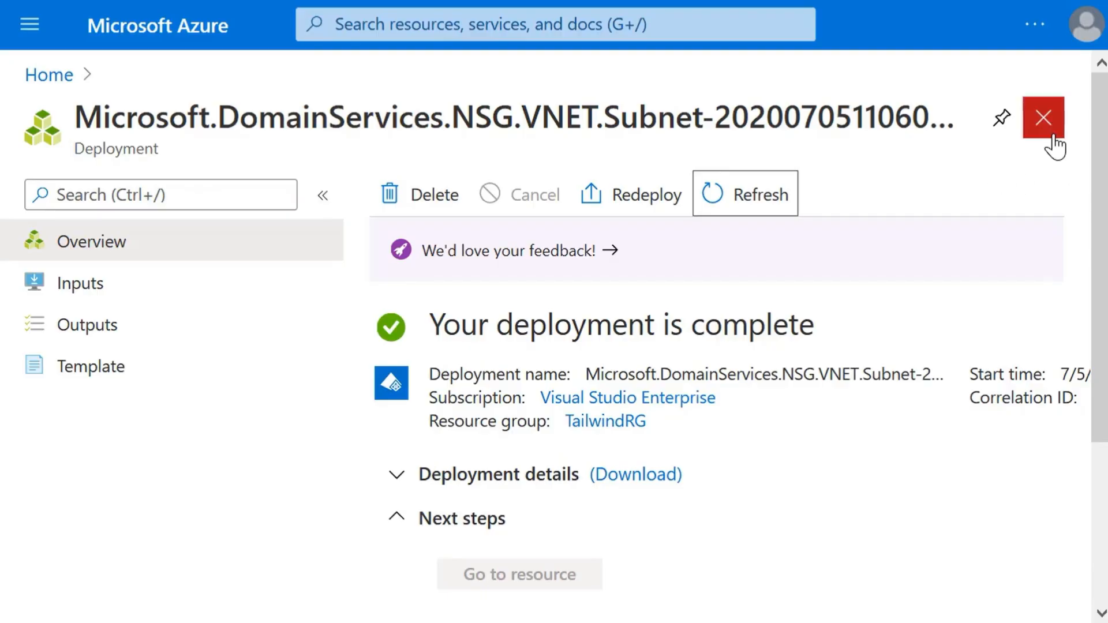
Step: Close the deployment page and open the tailwindtraders.net domain service from the list of all resources
click(1043, 118)
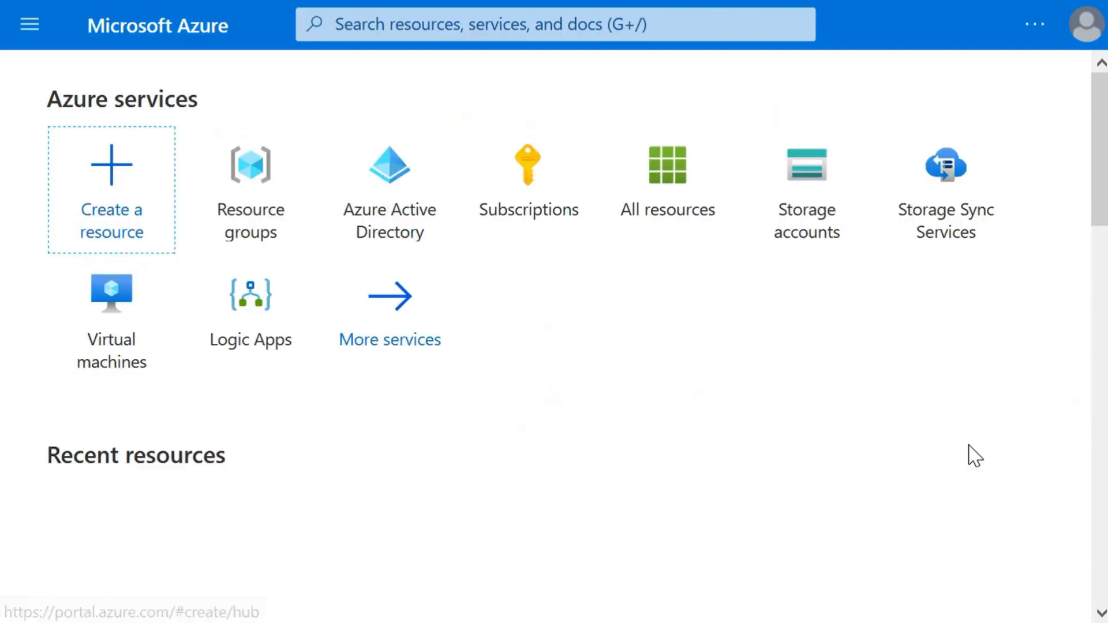
click(37, 33)
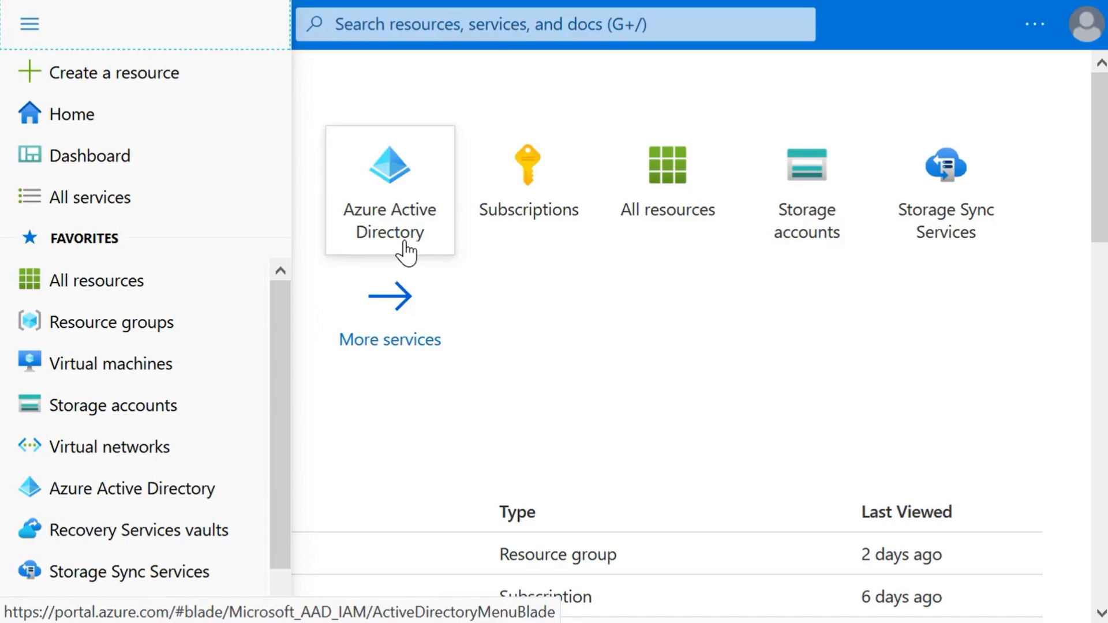
click(69, 281)
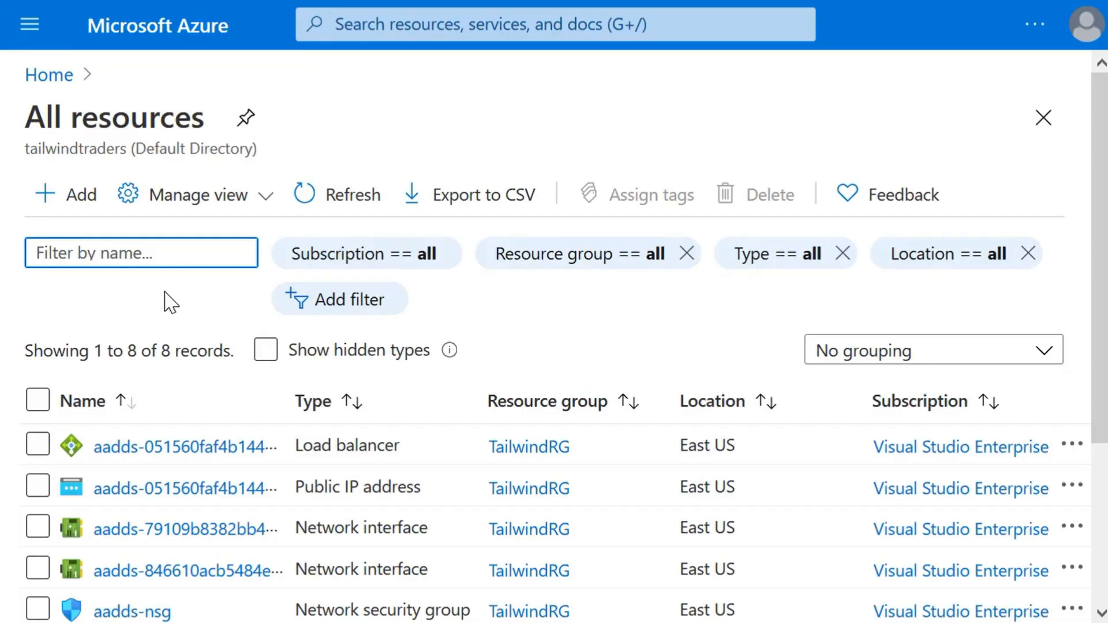
scroll(202, 422, down, 3)
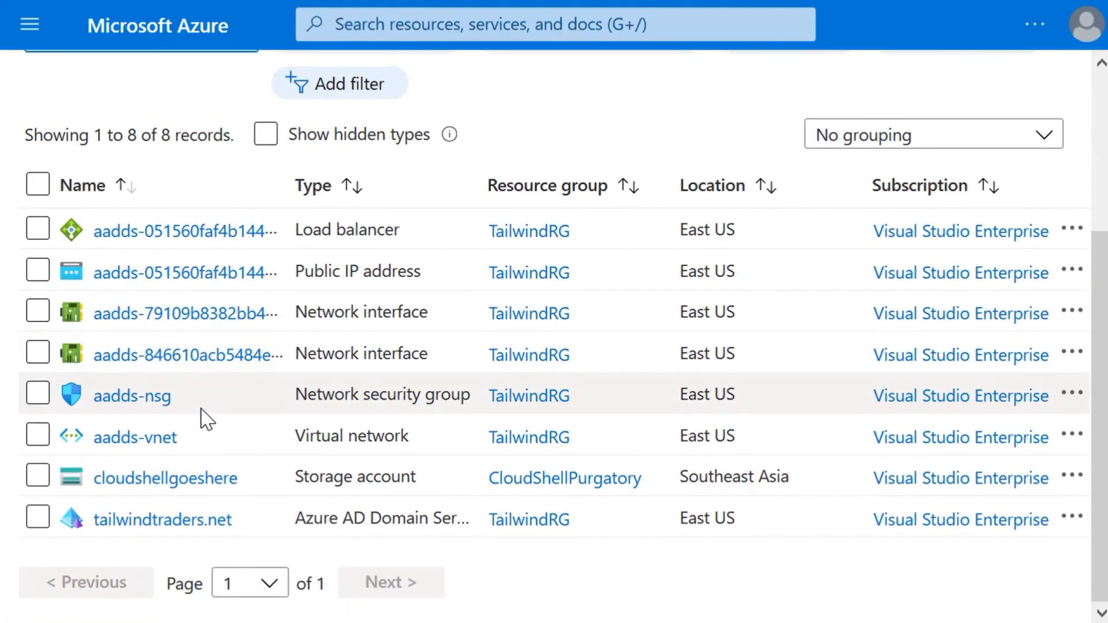
click(228, 521)
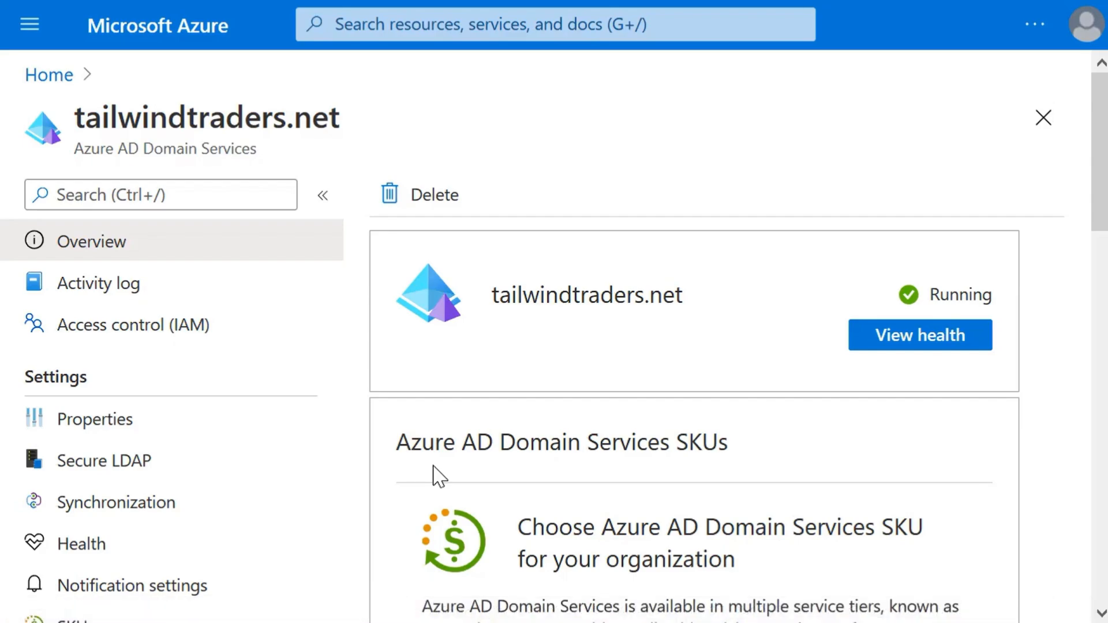
Step: Configure the virtual network's DNS server settings to point to 10.0.0.4 and 10.0.0.5 under the required configuration steps
scroll(772, 514, down, 5)
scroll(772, 522, down, 2)
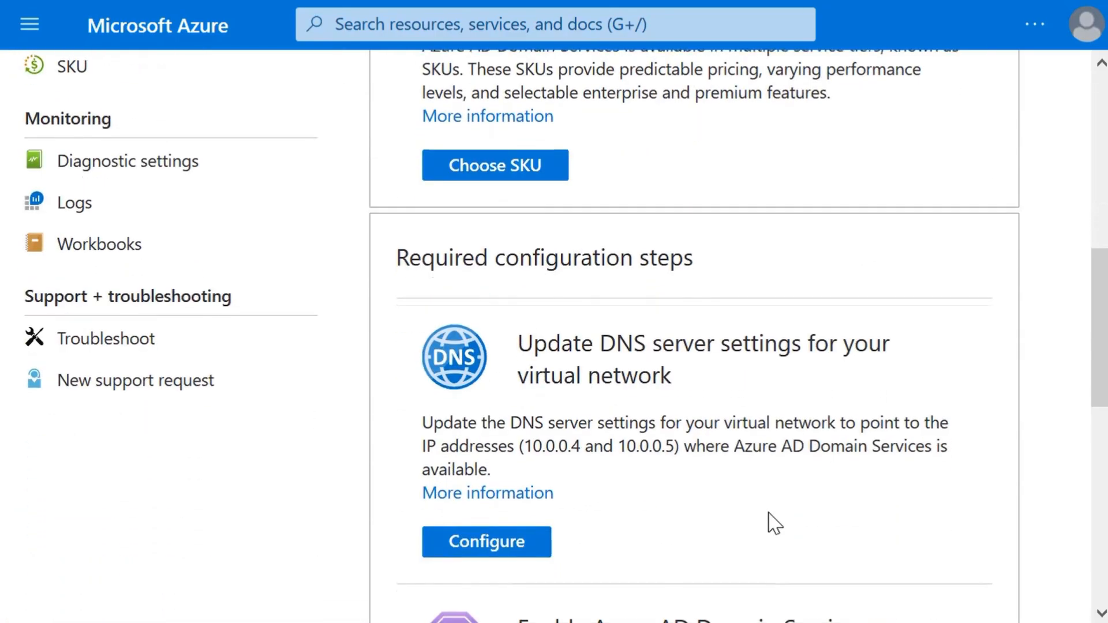
scroll(771, 522, down, 2)
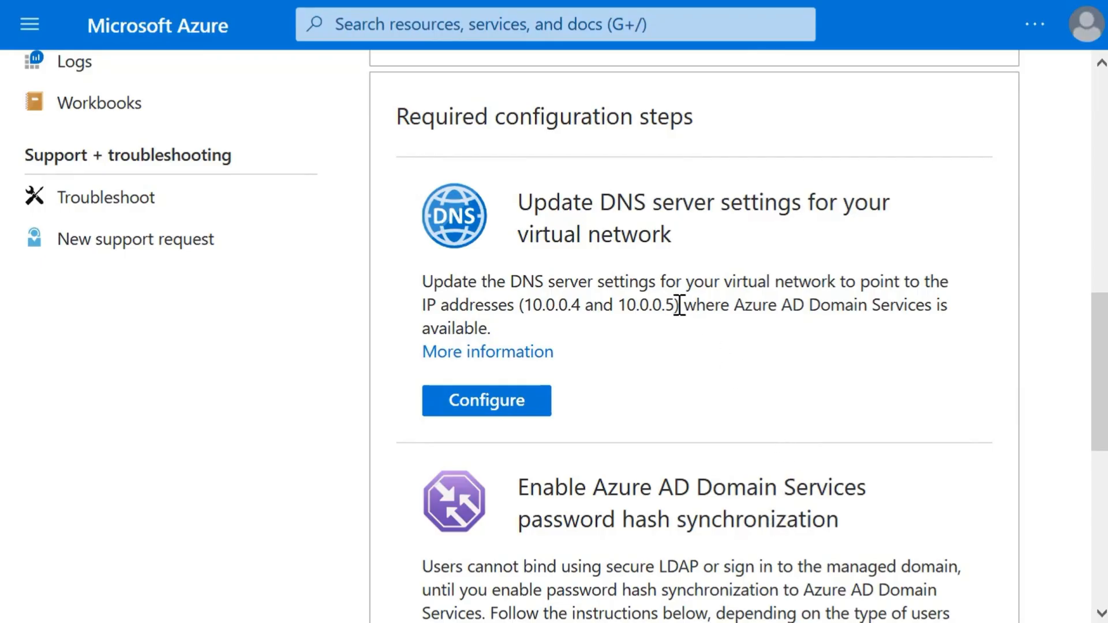
drag(684, 306, 519, 305)
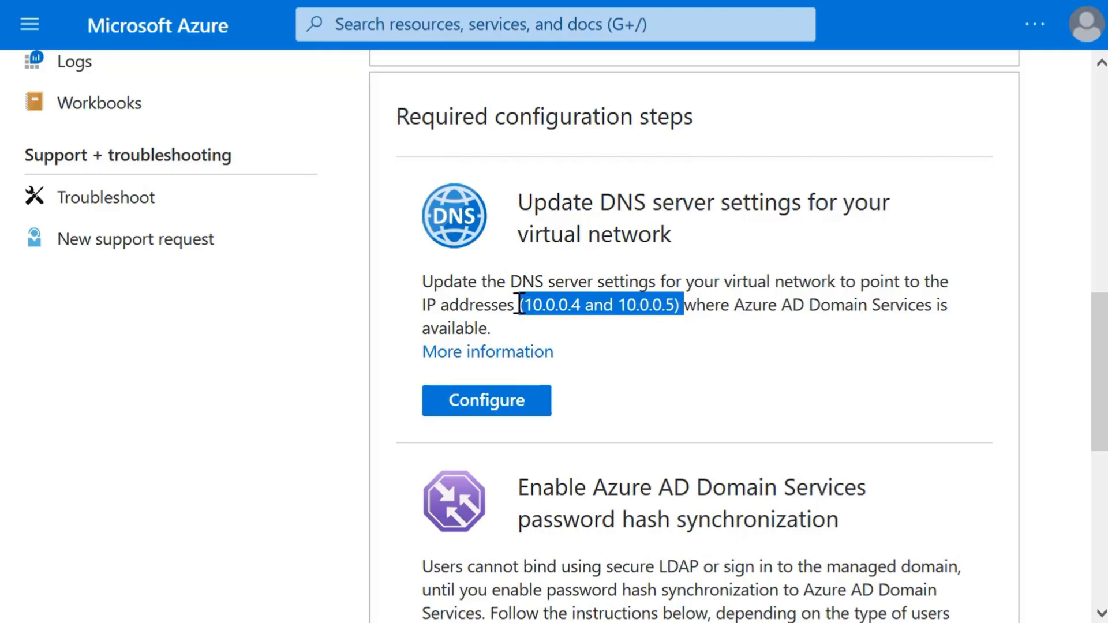
click(612, 348)
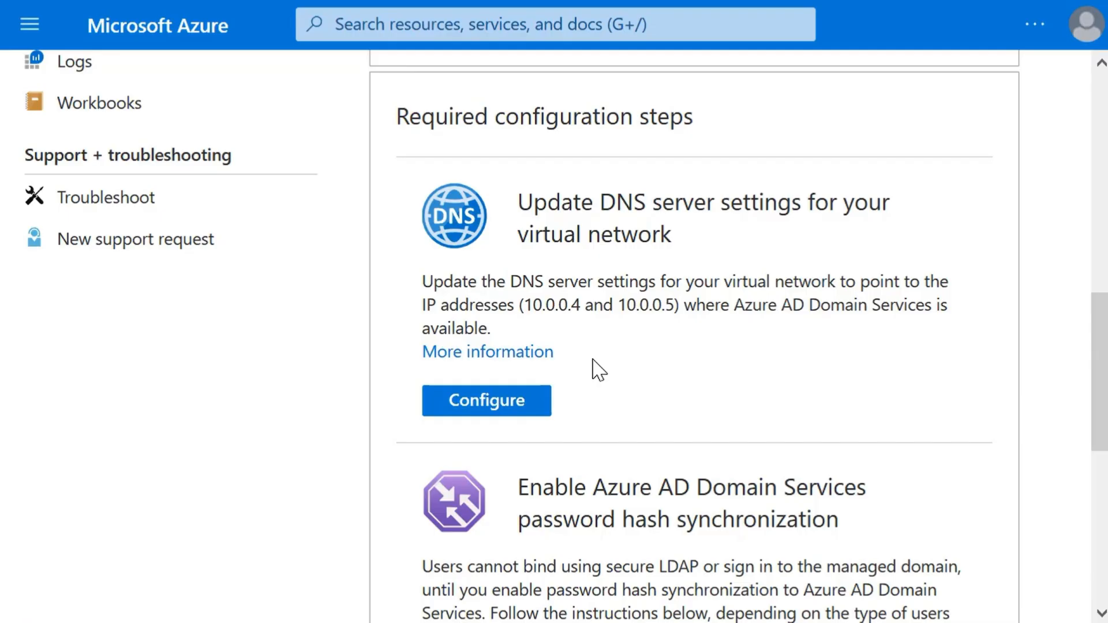
click(532, 402)
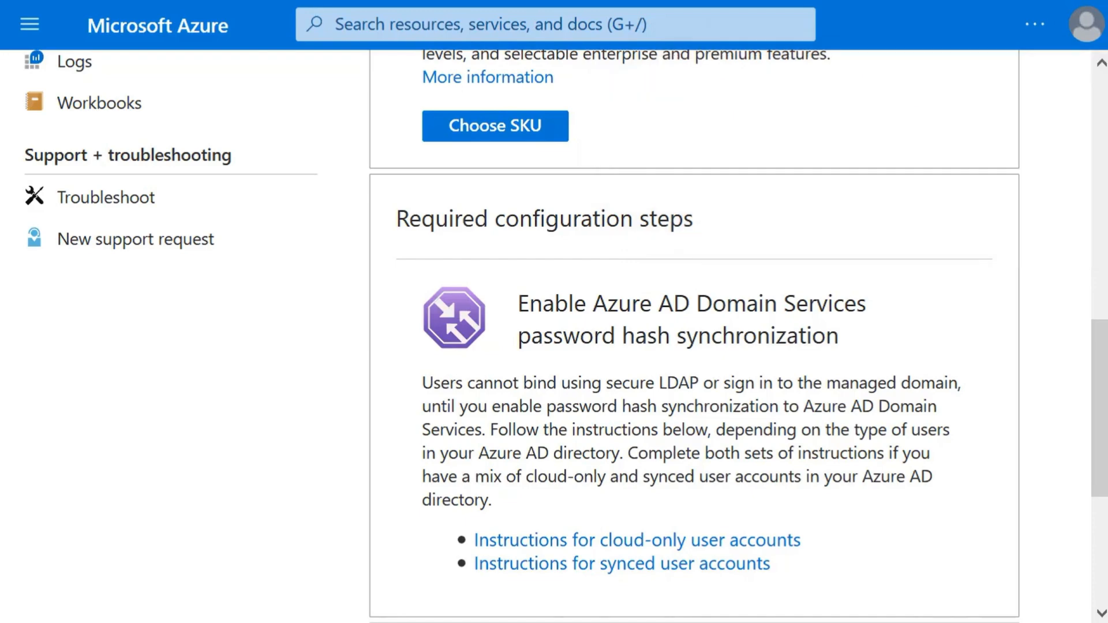
Step: Review the password hash synchronization requirement, then open the first listed user's profile in the Azure Active Directory user list
scroll(694, 334, down, 2)
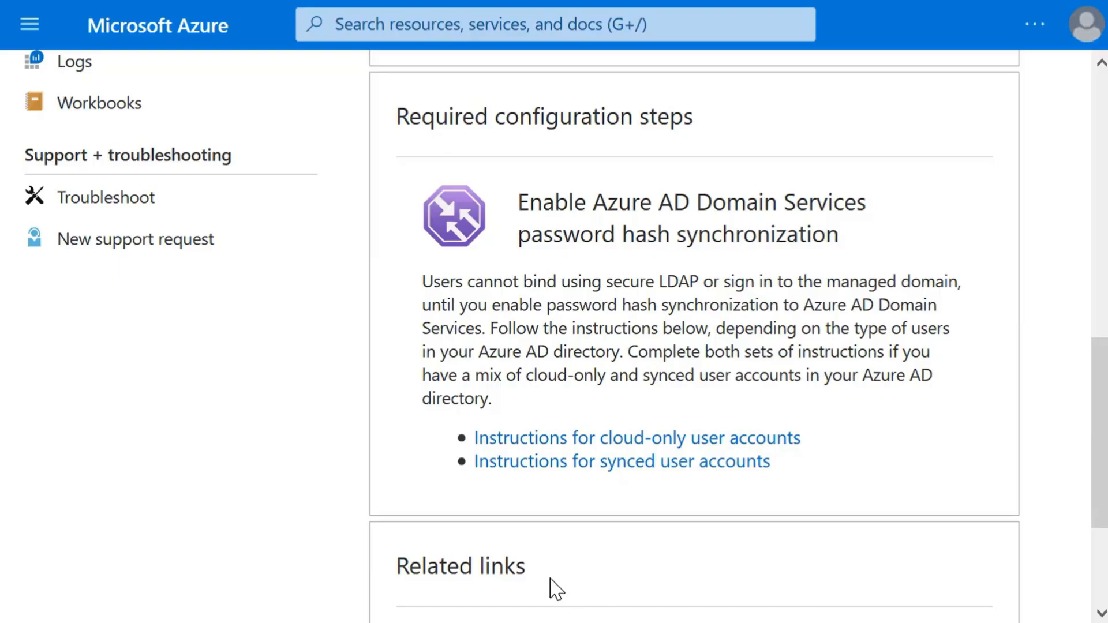
scroll(583, 525, up, 5)
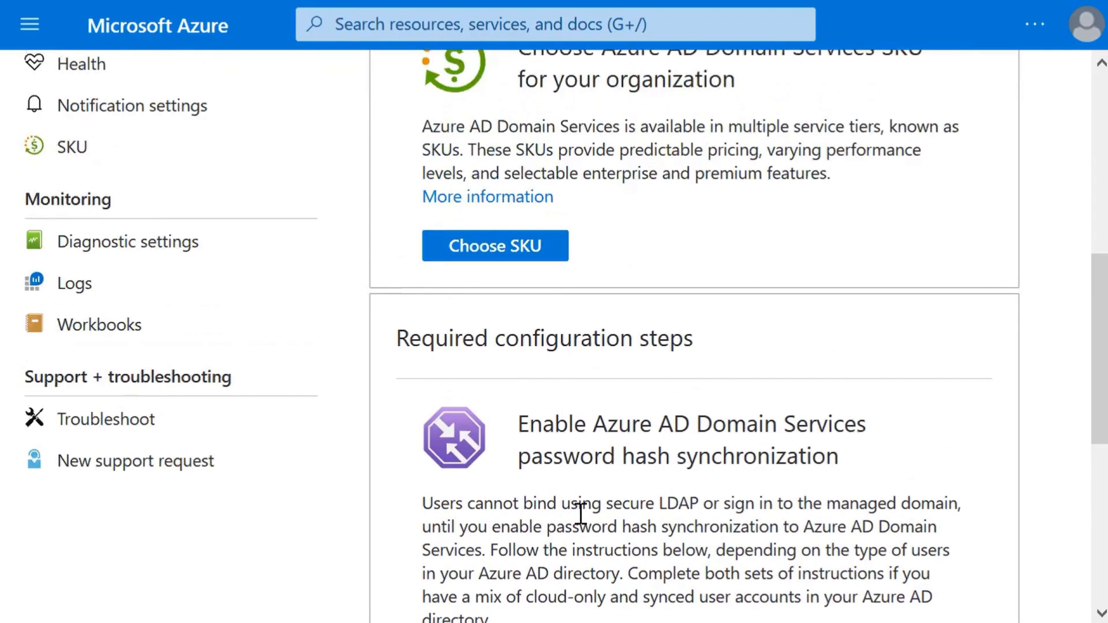
scroll(450, 462, up, 7)
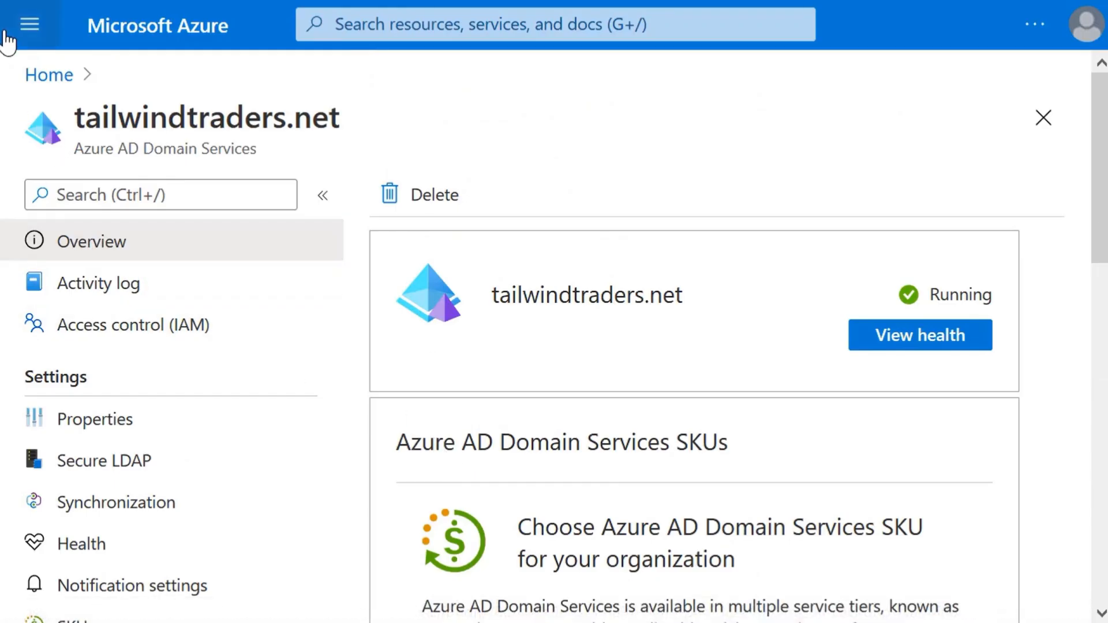
click(30, 26)
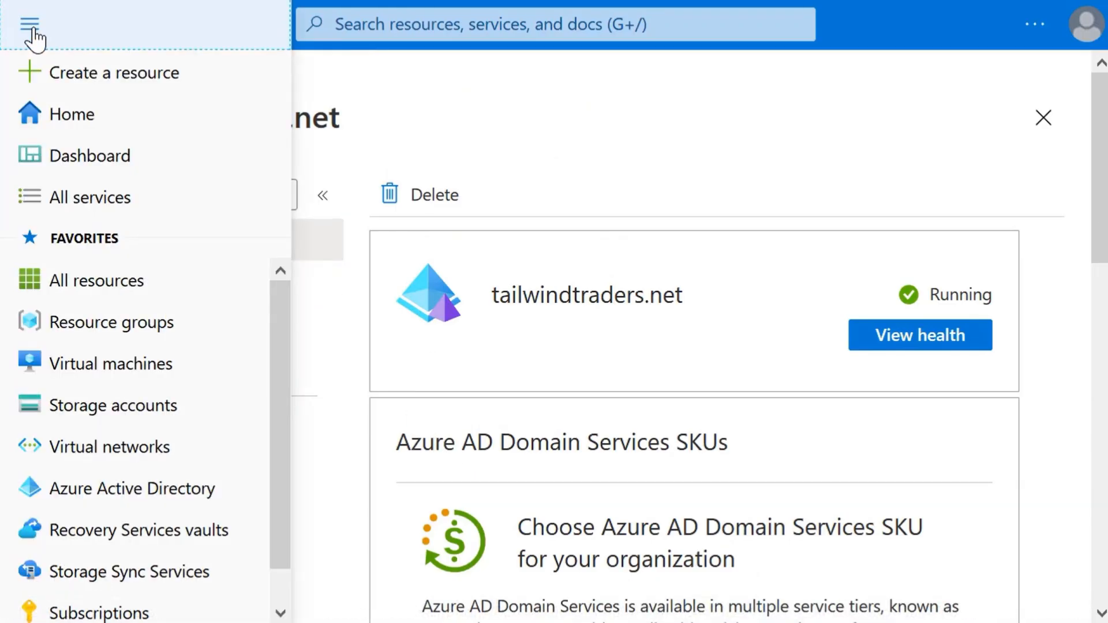
click(101, 488)
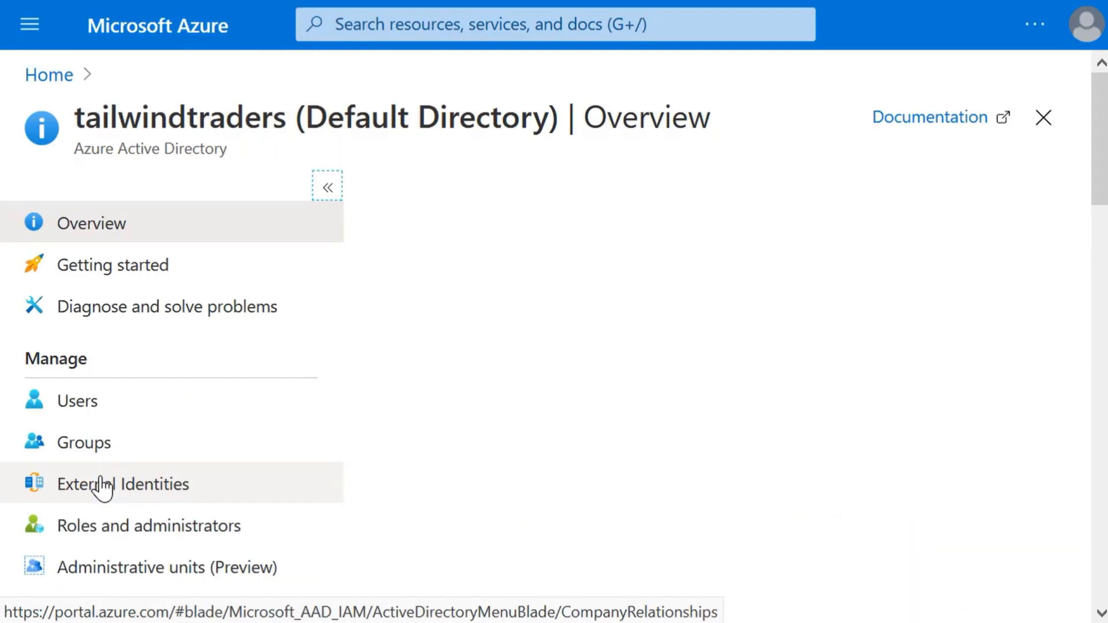
click(99, 420)
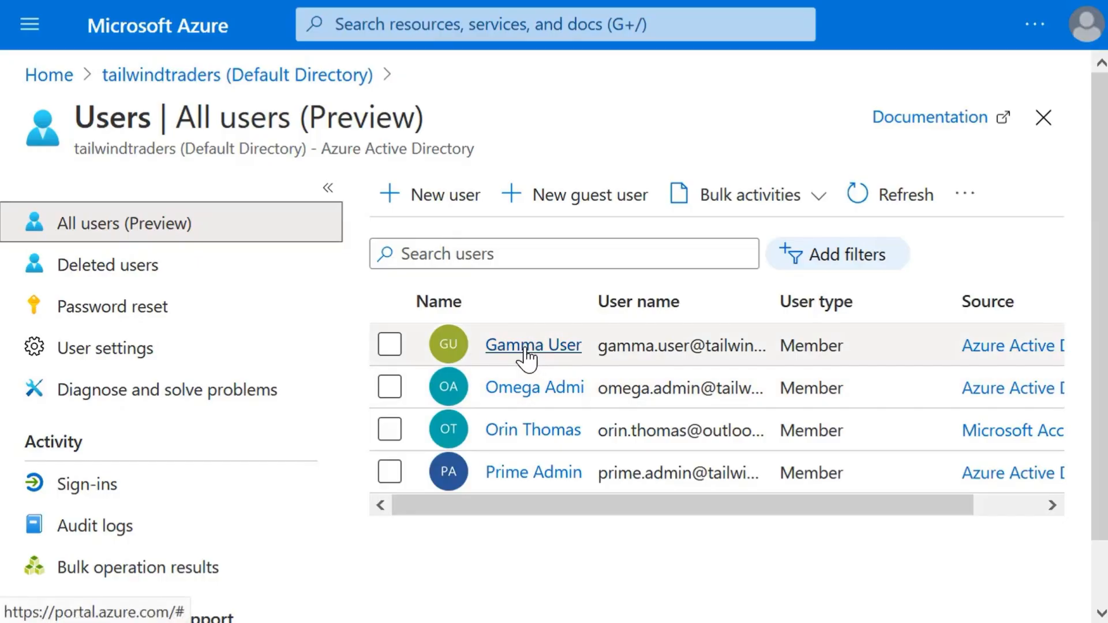
click(526, 346)
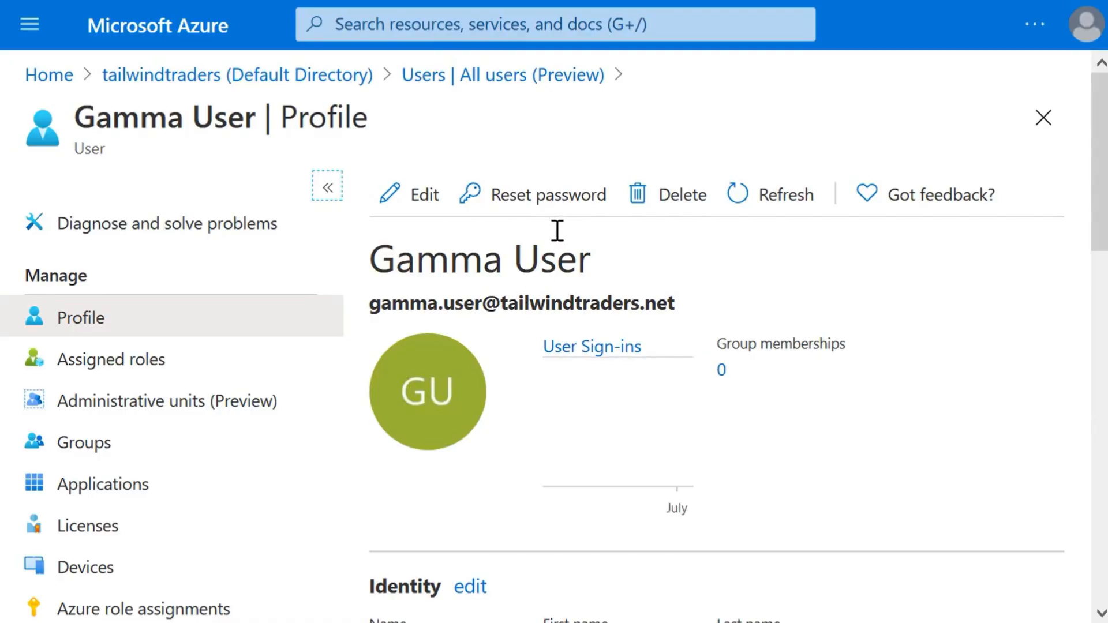
Step: Reset the user's password and copy the generated temporary password before closing the reset pane
click(563, 213)
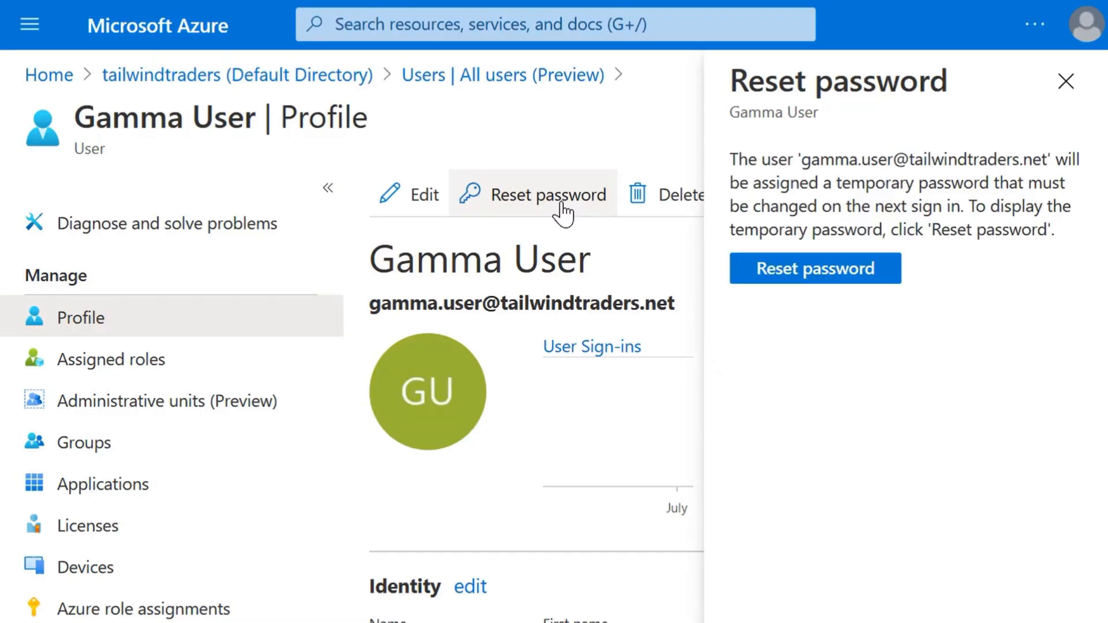
click(774, 283)
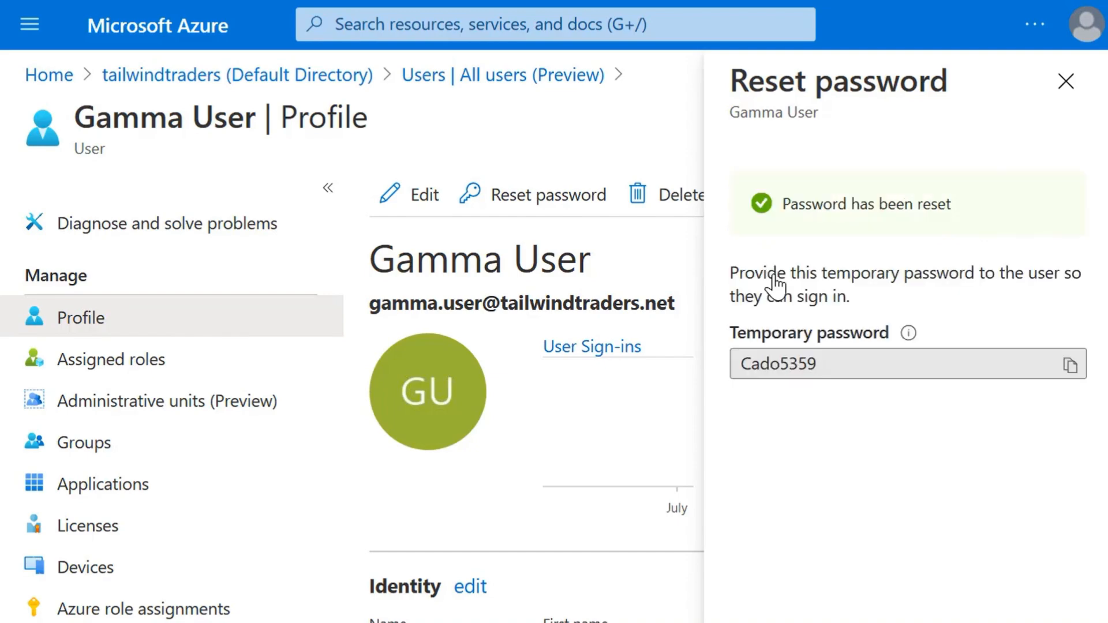
click(843, 364)
drag(843, 363, 732, 356)
right_click(796, 363)
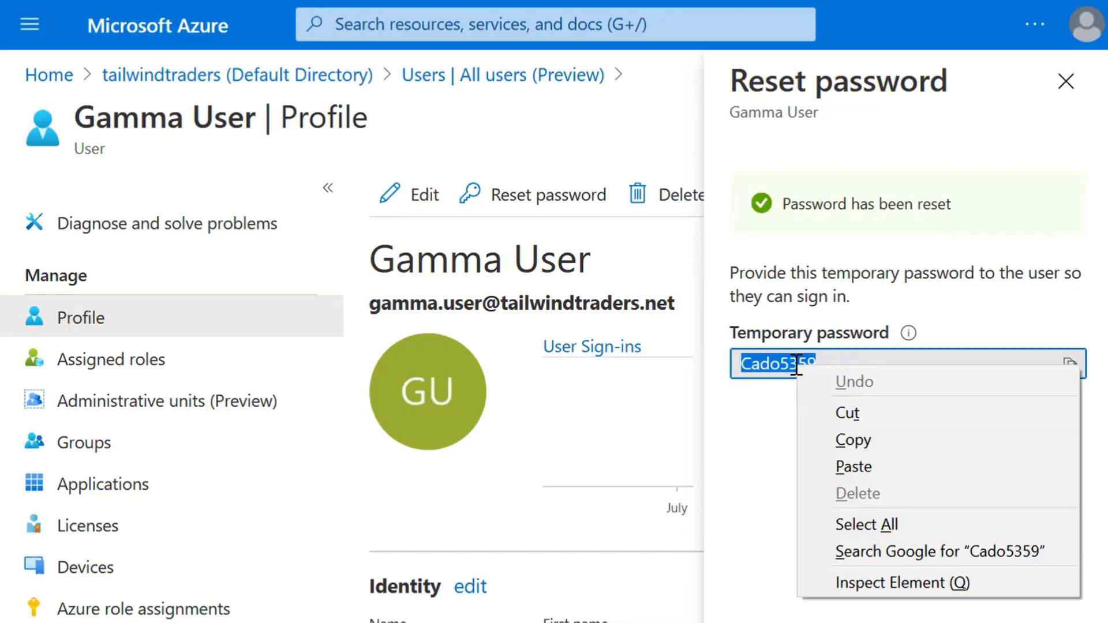
click(829, 440)
click(752, 462)
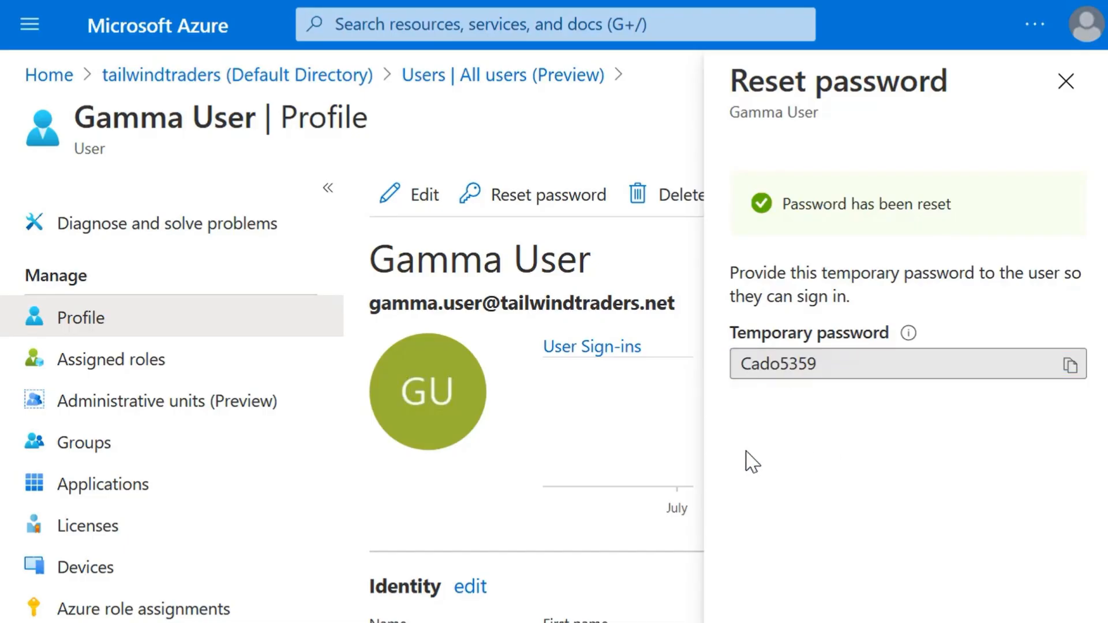
click(1064, 92)
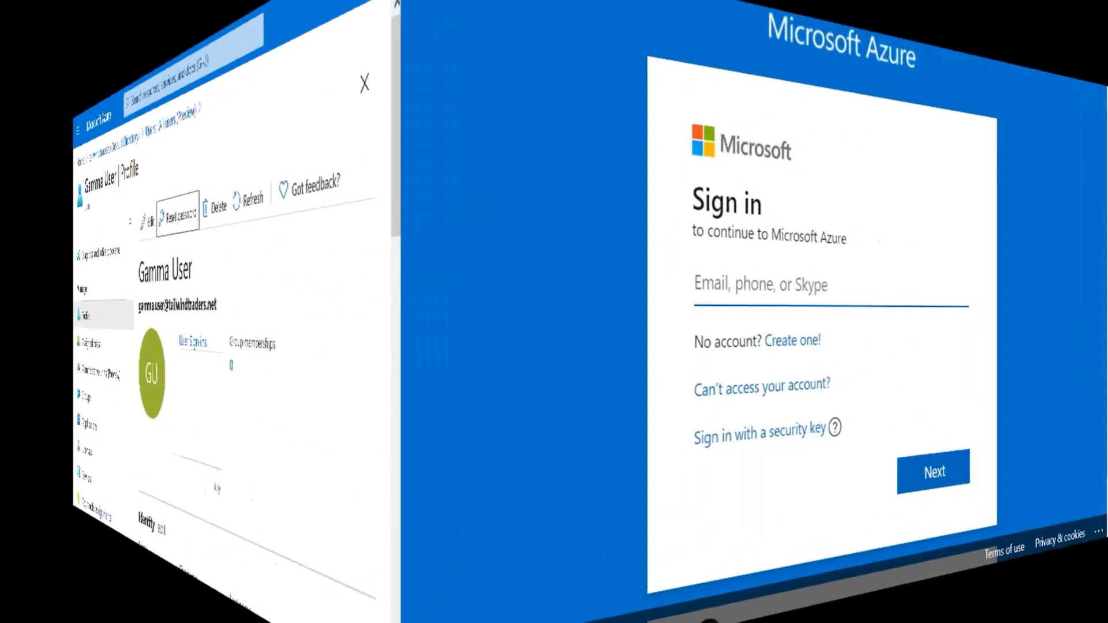
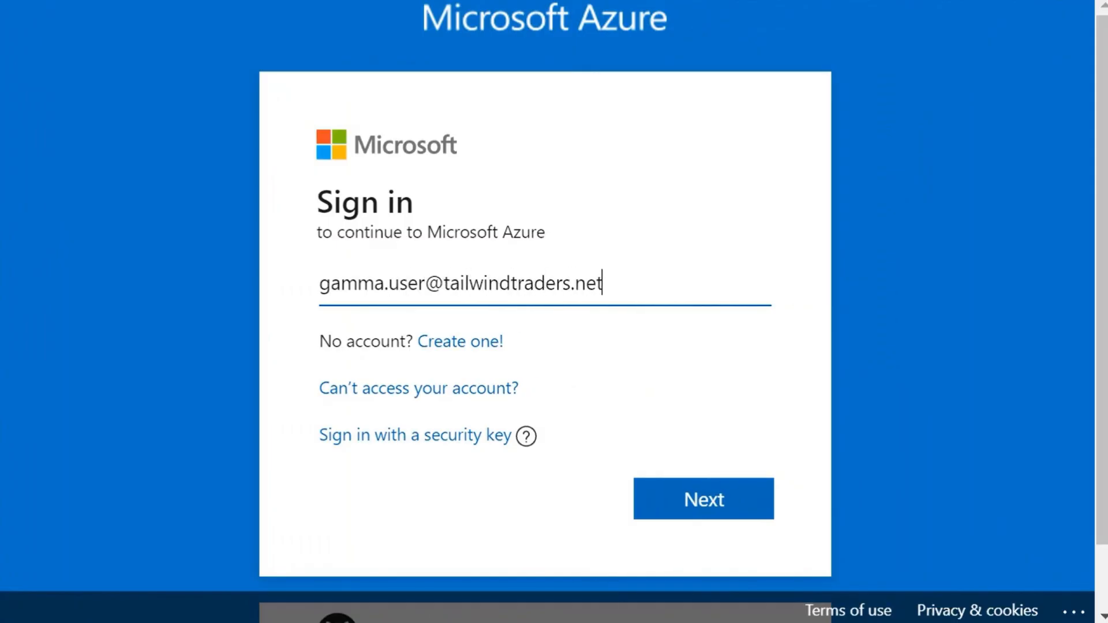
Step: Sign in to Microsoft Azure as that user with the account's e-mail address and the temporary password
key(Return)
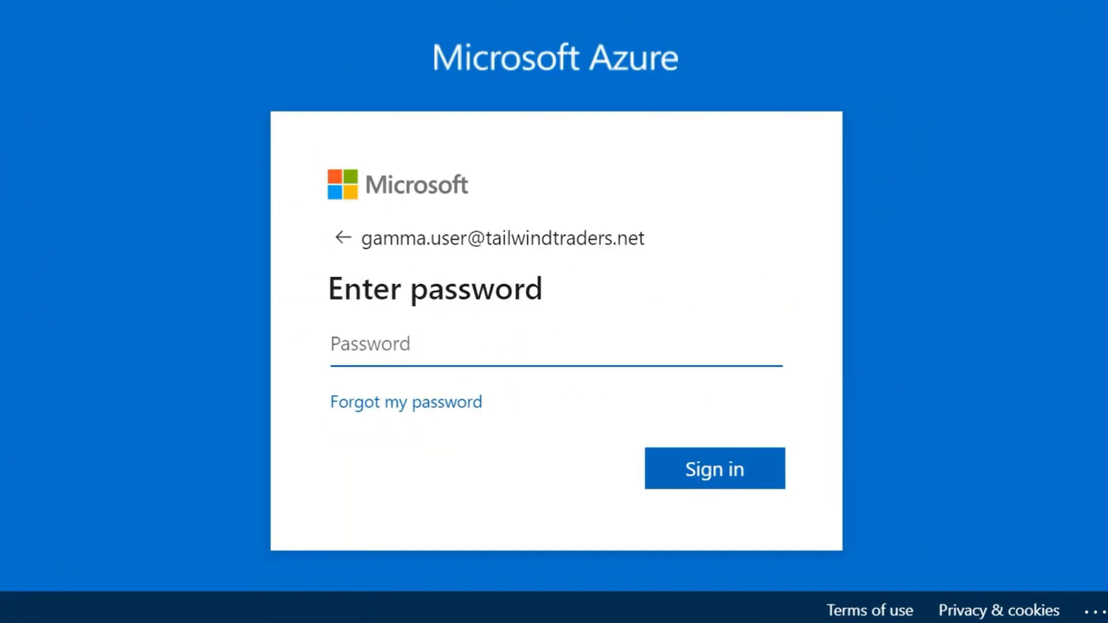
text(********)
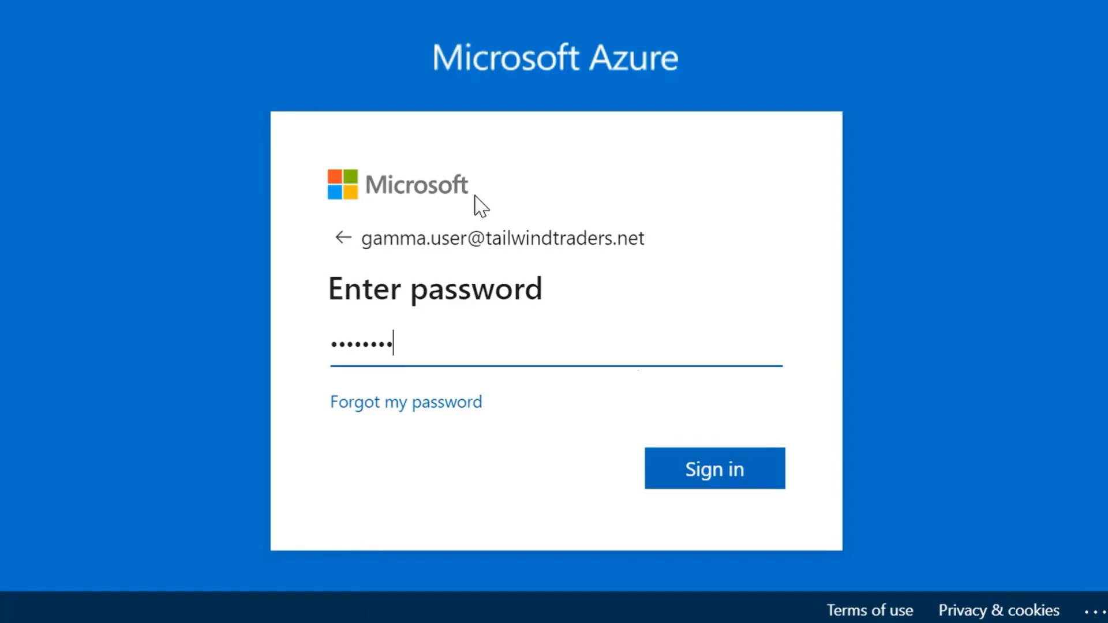
click(705, 467)
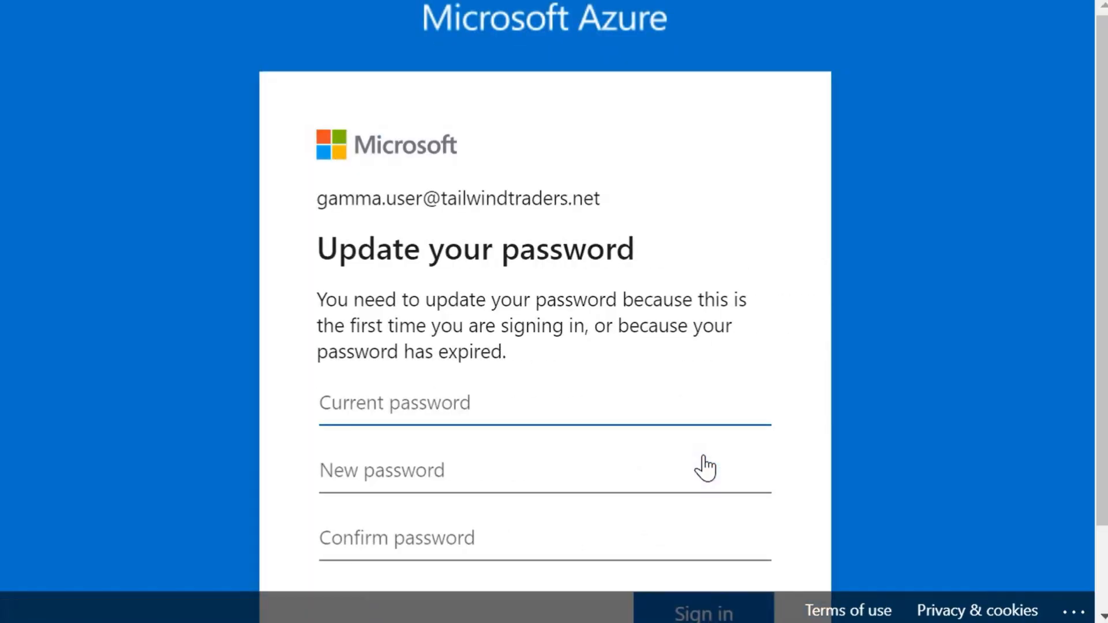
Step: Update the account password by entering the current temporary password plus the new password and its confirmation, and submit the sign-in
text(********)
click(400, 473)
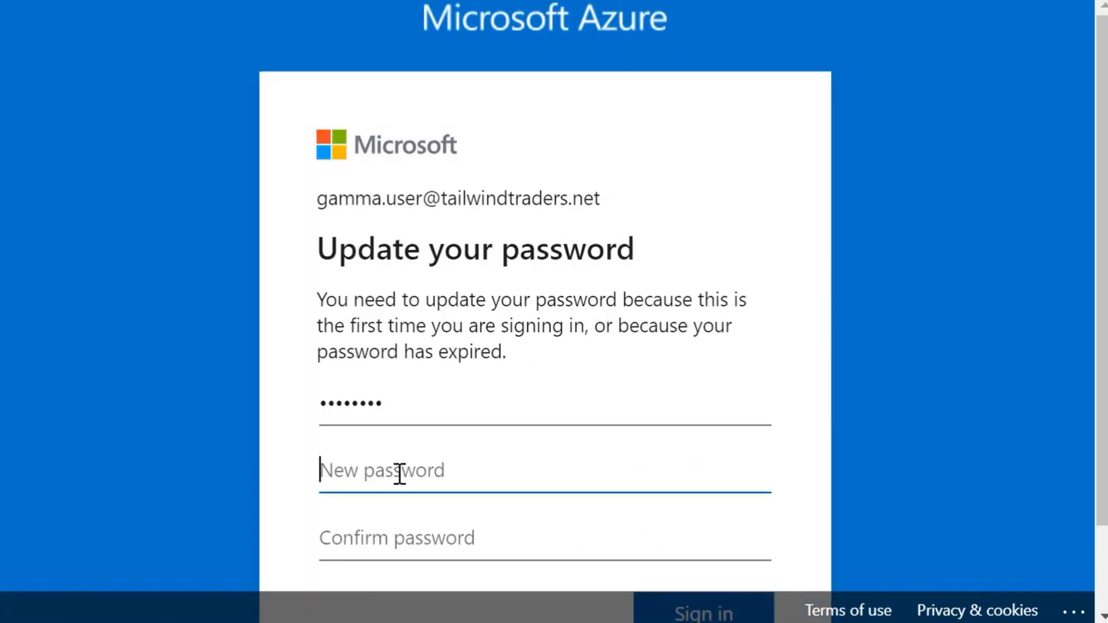
text(***********)
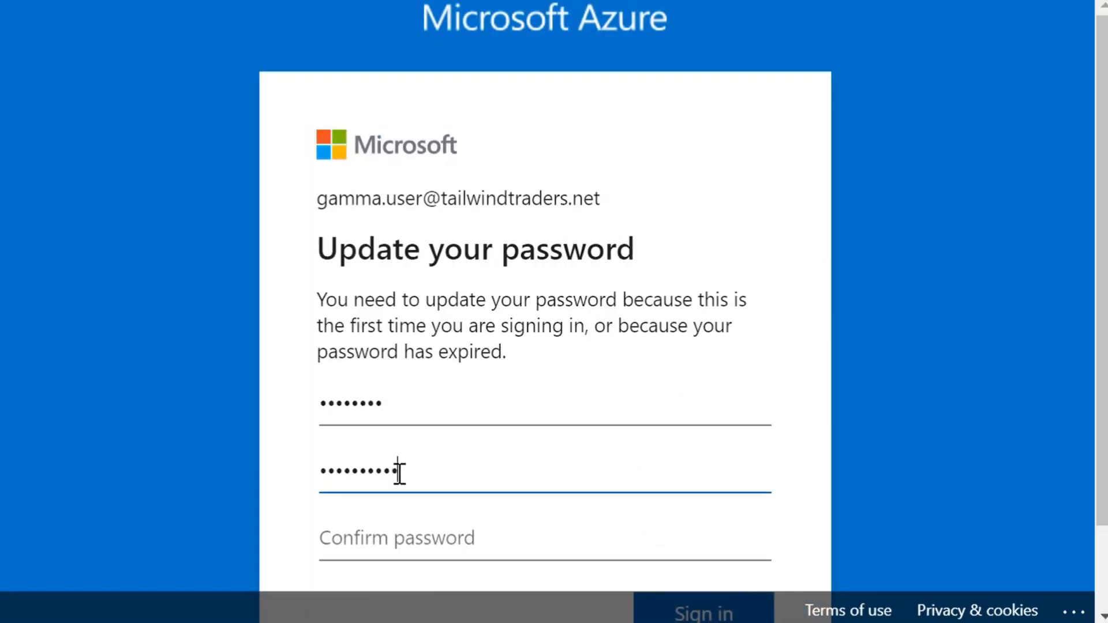
text(***********)
key(Tab)
key(ctrl+v)
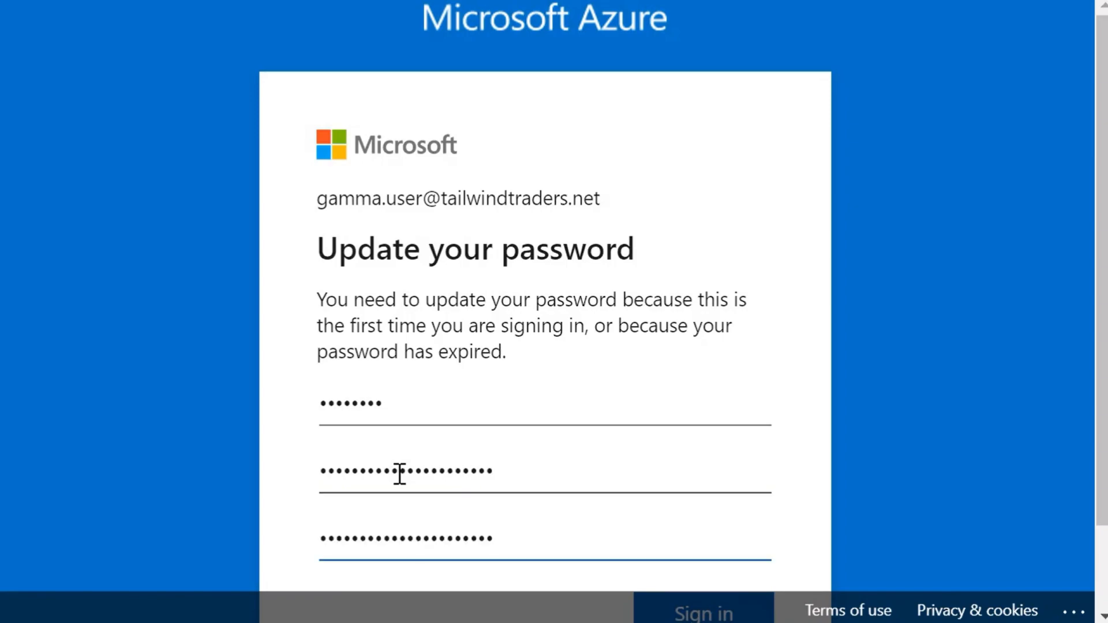
scroll(500, 459, down, 2)
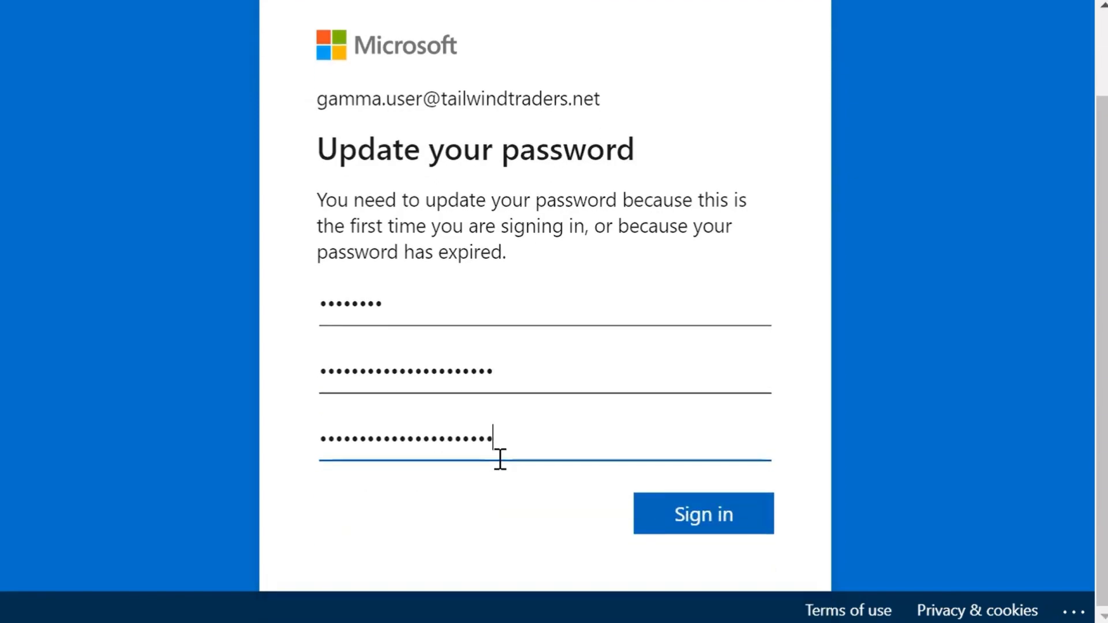
click(676, 508)
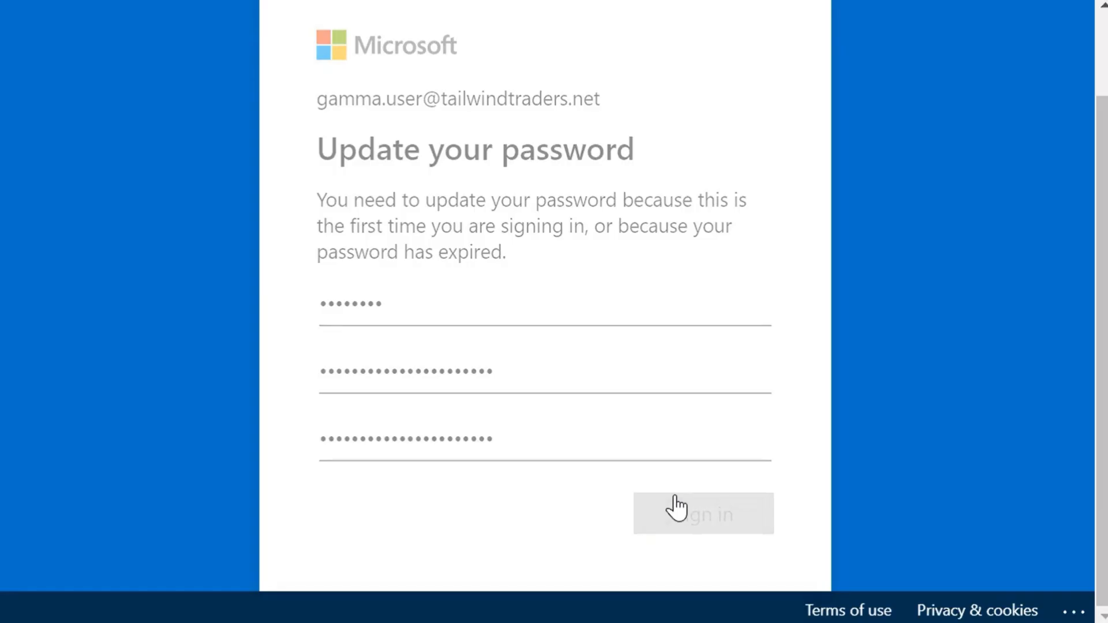